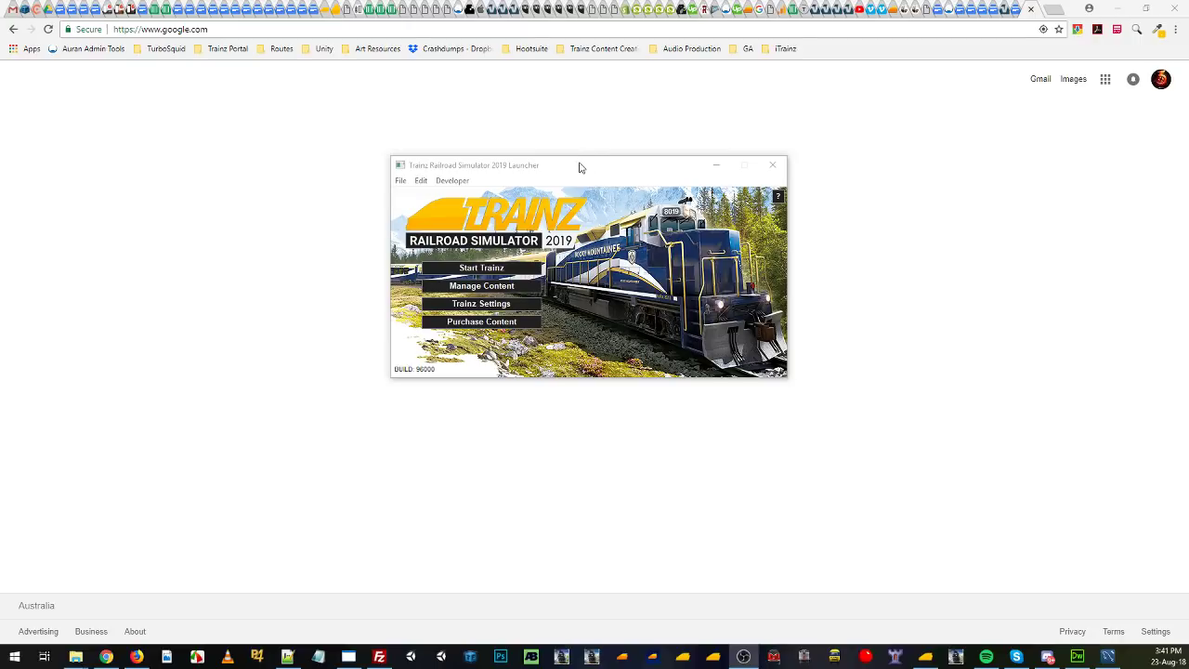
# Open the Trainz settings from the launcher and review the MyTrainz account login details.
pyautogui.moveTo(578, 167)
pyautogui.mouseDown()
pyautogui.moveTo(555, 159)
pyautogui.moveTo(580, 170)
pyautogui.mouseUp()
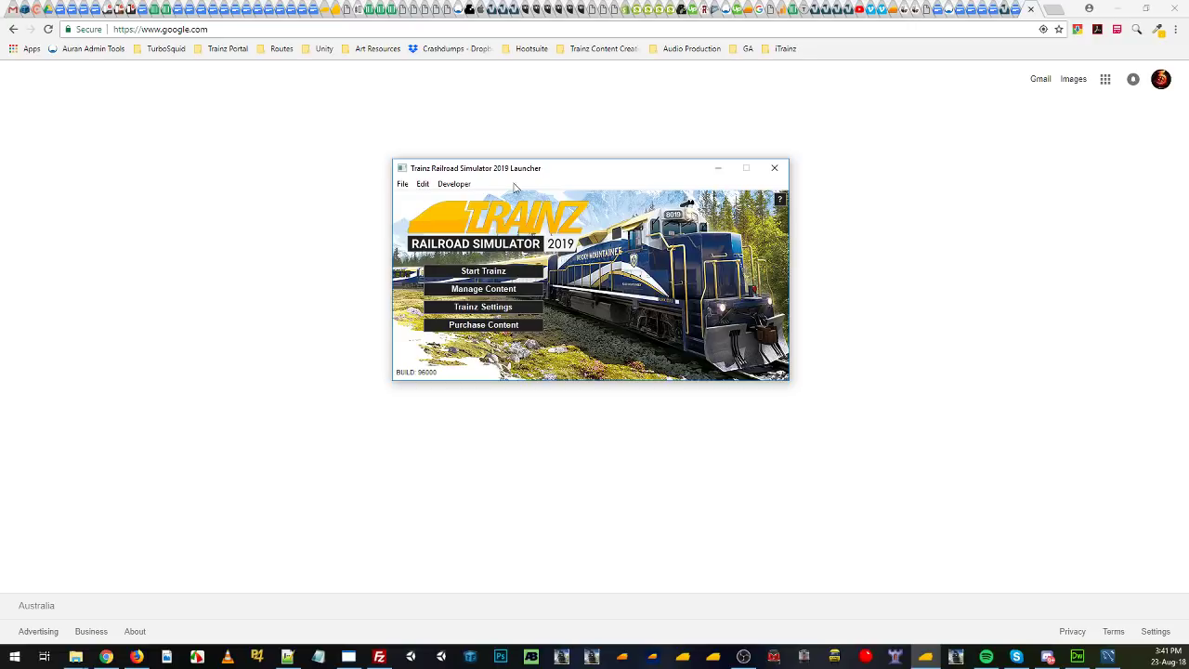
pyautogui.click(471, 311)
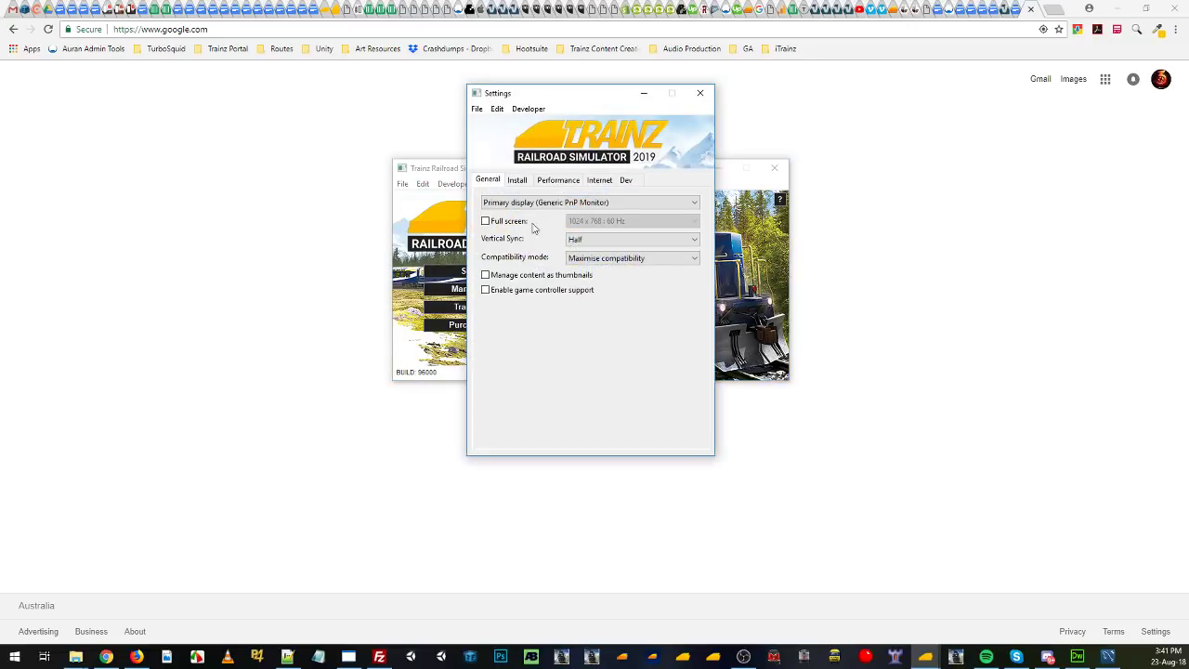
pyautogui.click(600, 179)
pyautogui.moveTo(562, 236); pyautogui.dragTo(588, 257)
pyautogui.click(620, 254)
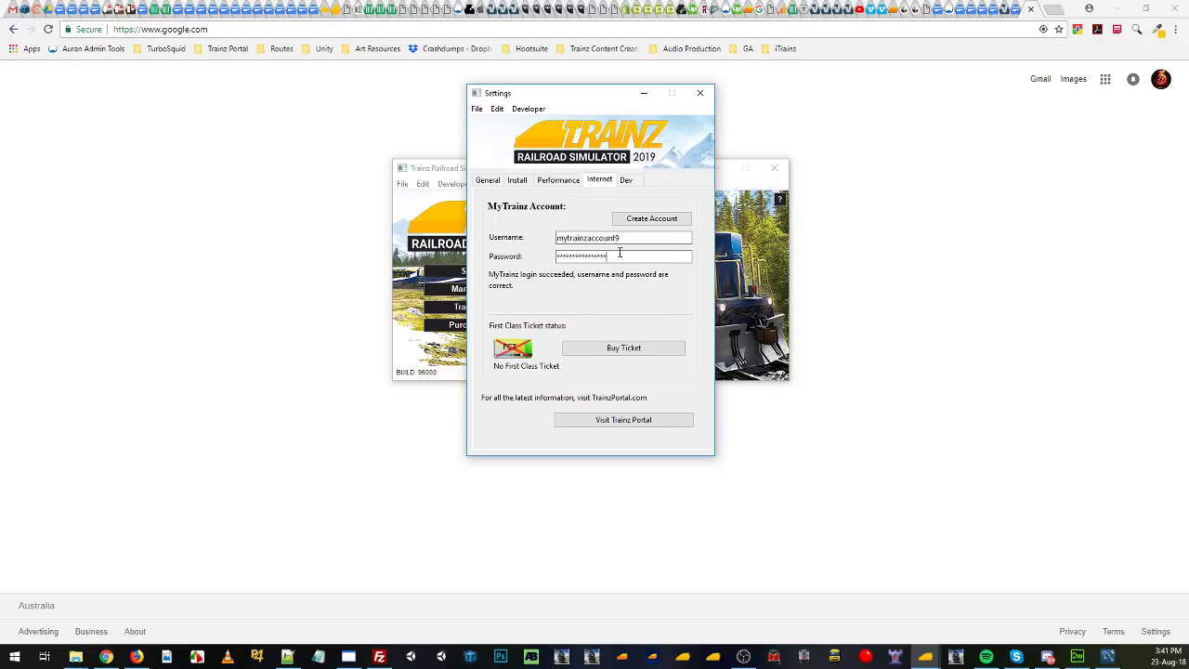
# In the performance settings, set shadow quality to High and main shadow resolution to 4096.
pyautogui.click(546, 180)
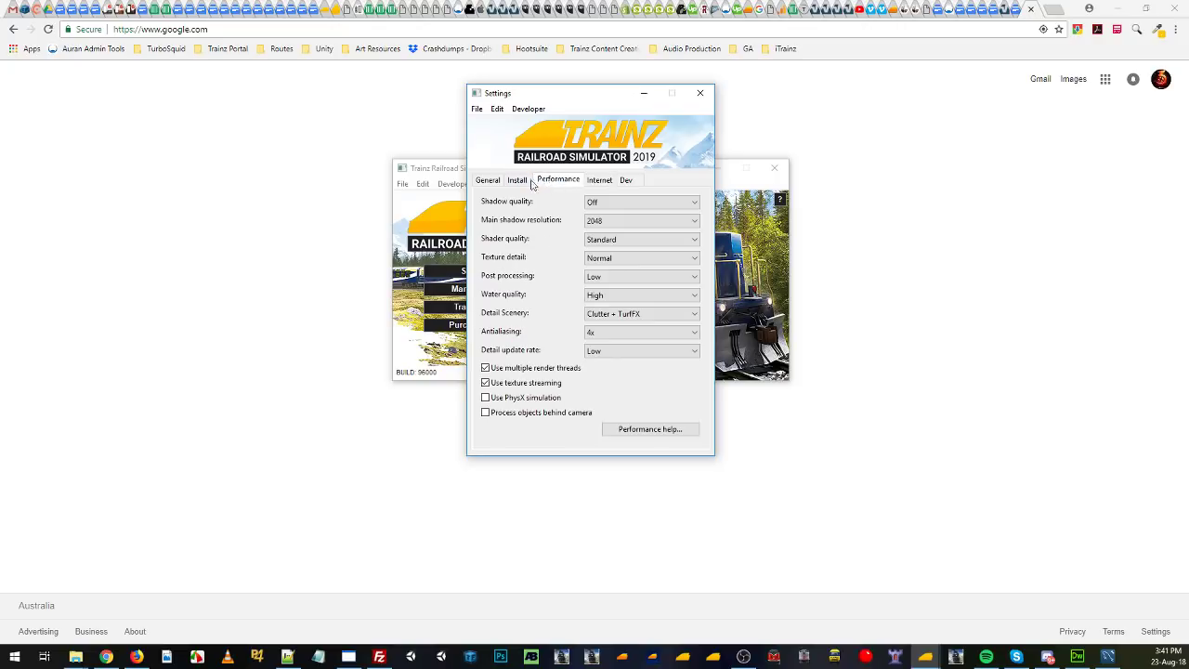
pyautogui.click(609, 204)
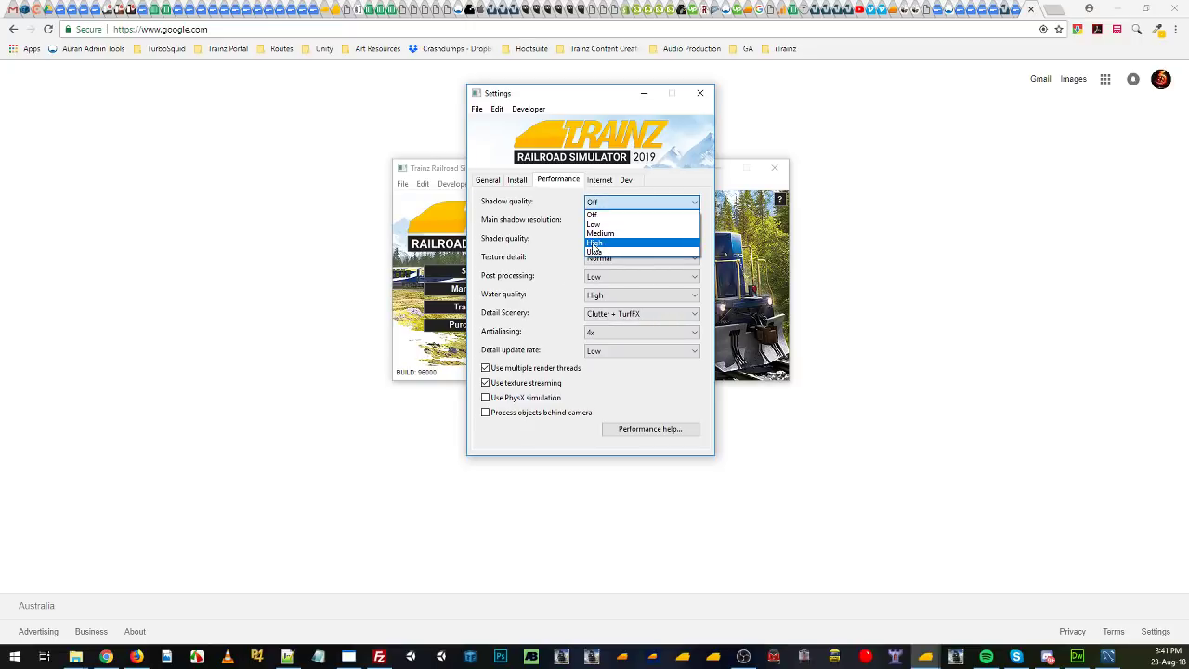
pyautogui.click(595, 243)
pyautogui.click(602, 223)
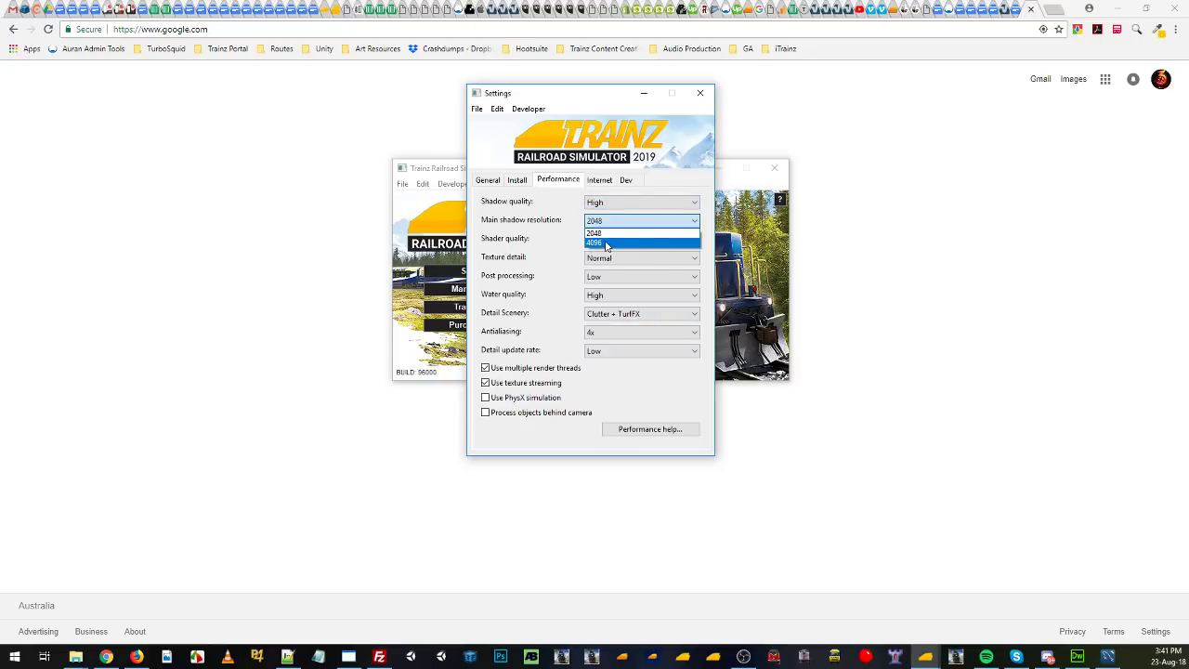
pyautogui.click(602, 243)
# Set the shader quality to Ultra in the performance settings.
pyautogui.click(596, 240)
pyautogui.click(596, 244)
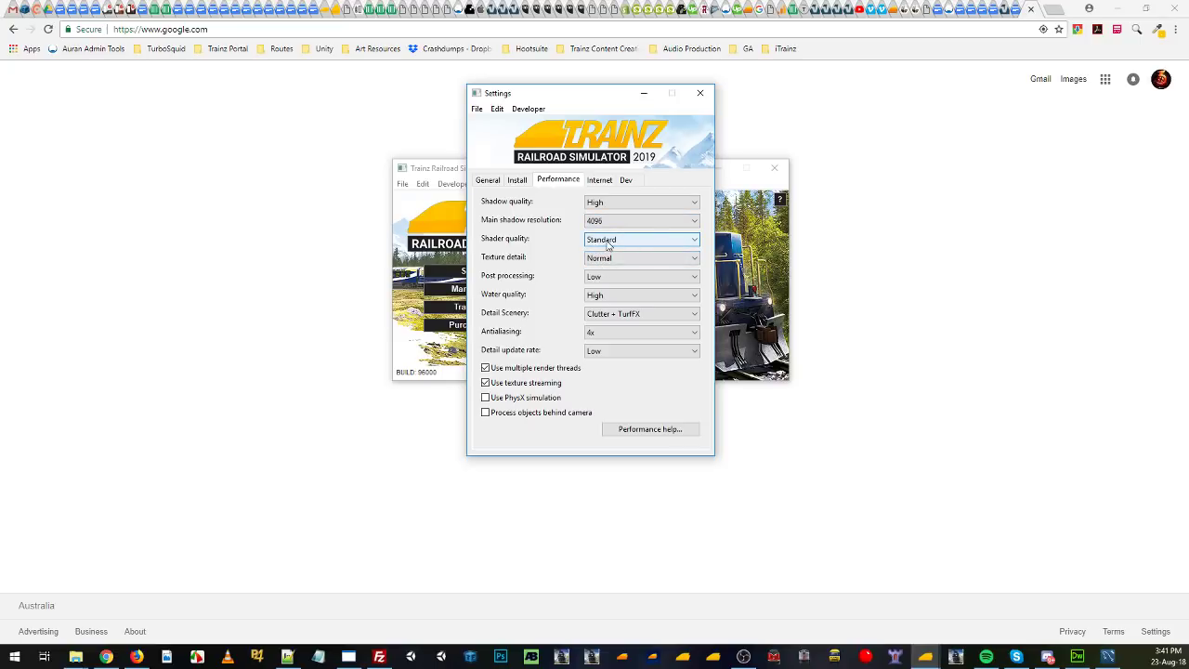
pyautogui.click(591, 241)
pyautogui.click(599, 270)
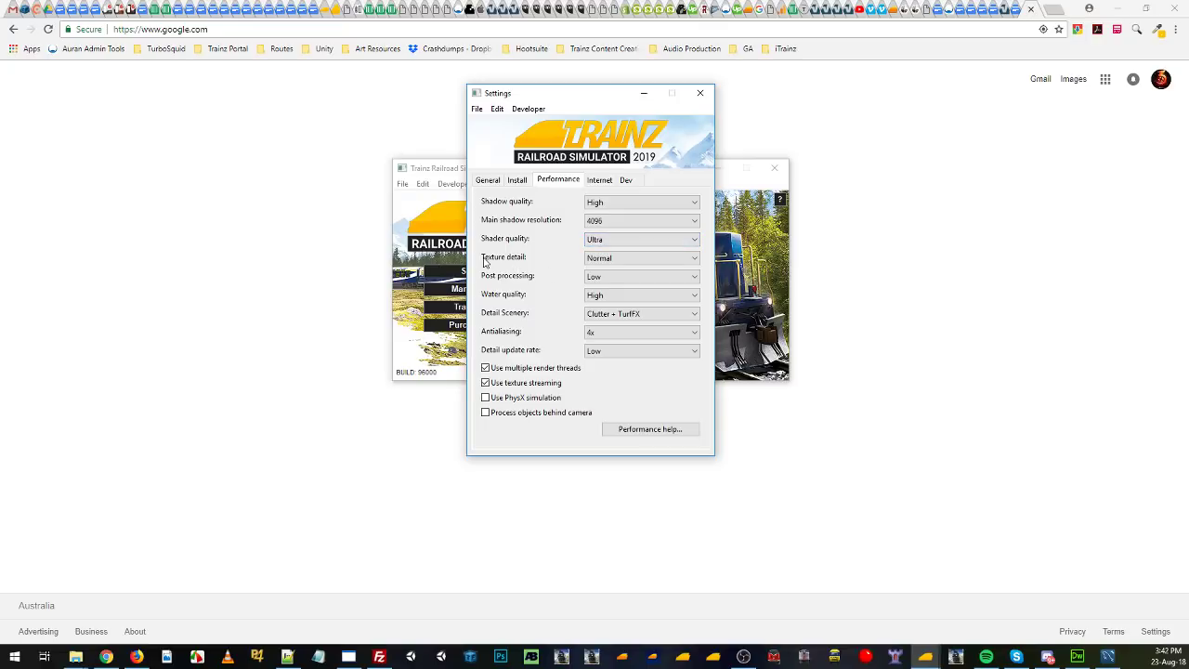
# Set the texture detail to High and the post processing to Ultra.
pyautogui.click(605, 259)
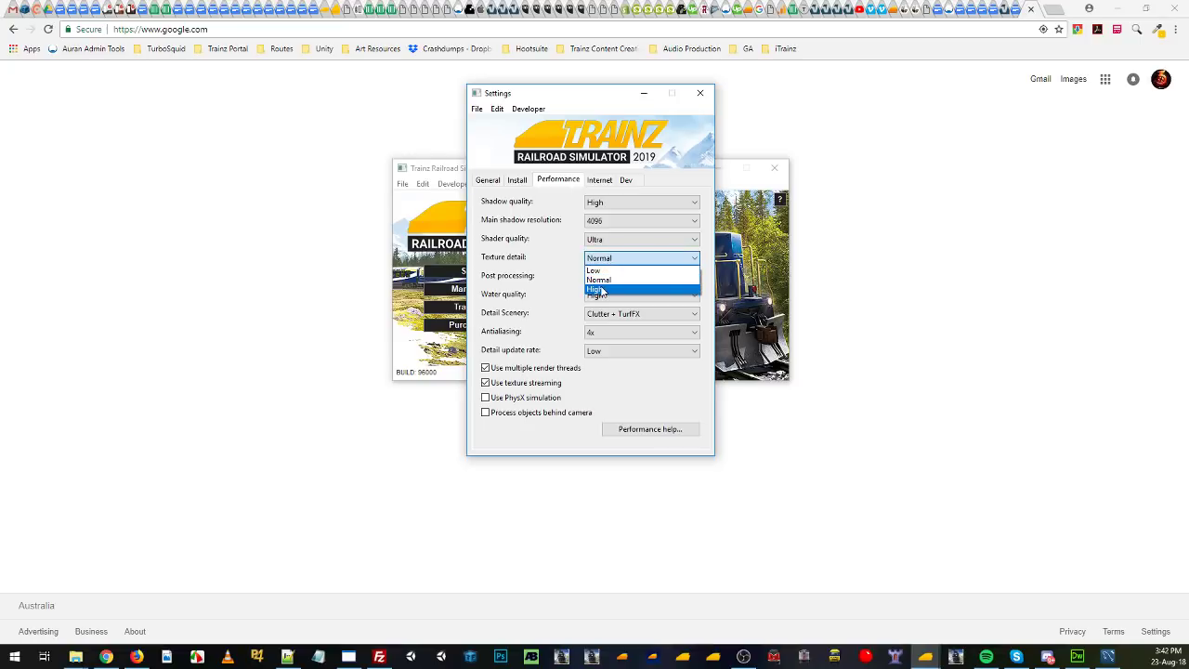
pyautogui.click(599, 291)
pyautogui.click(632, 276)
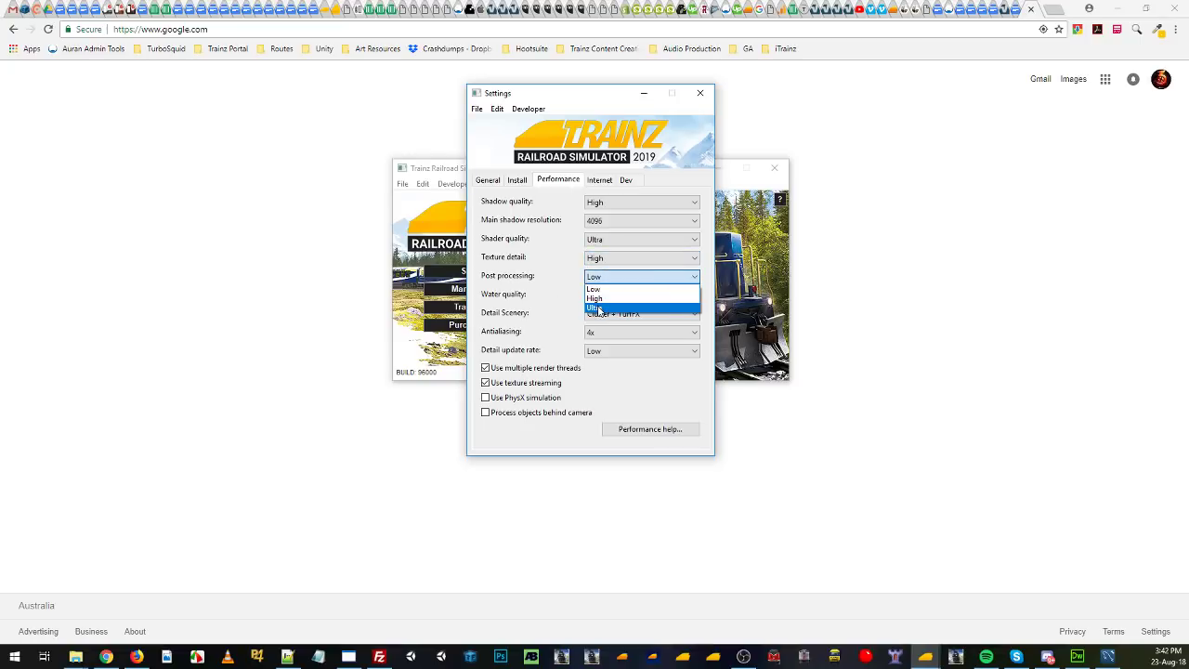
pyautogui.click(613, 308)
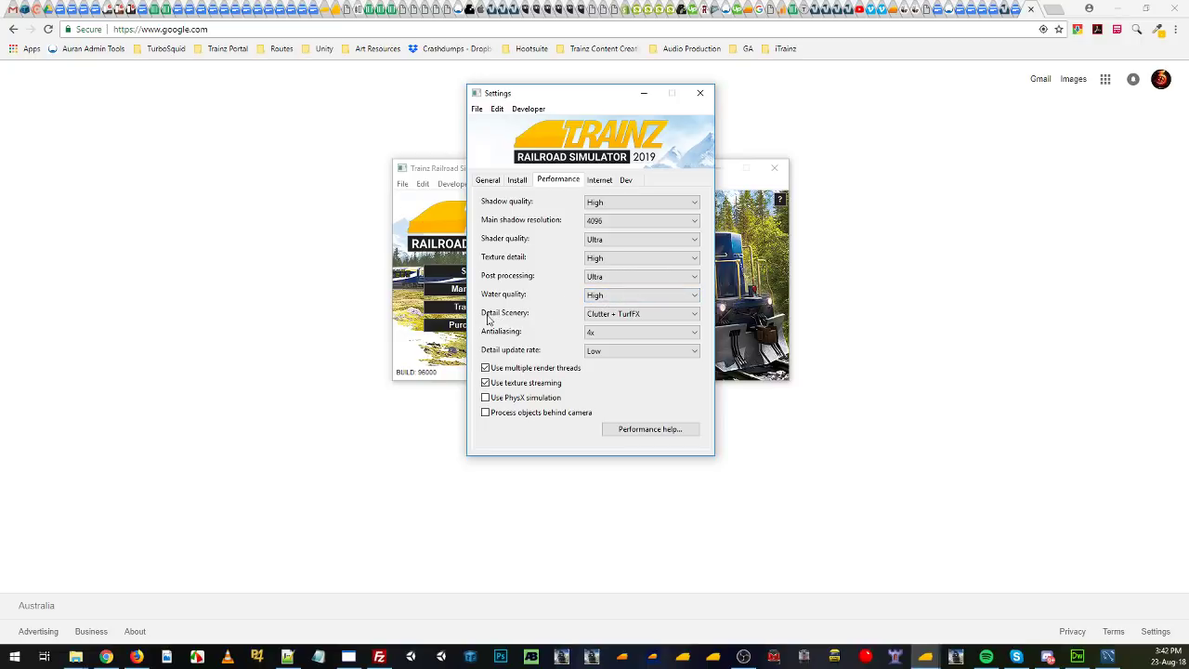
# Choose Clutter + TurfFX for detail scenery, set the detail update rate to Ultra and enable processing of objects behind the camera.
pyautogui.click(618, 315)
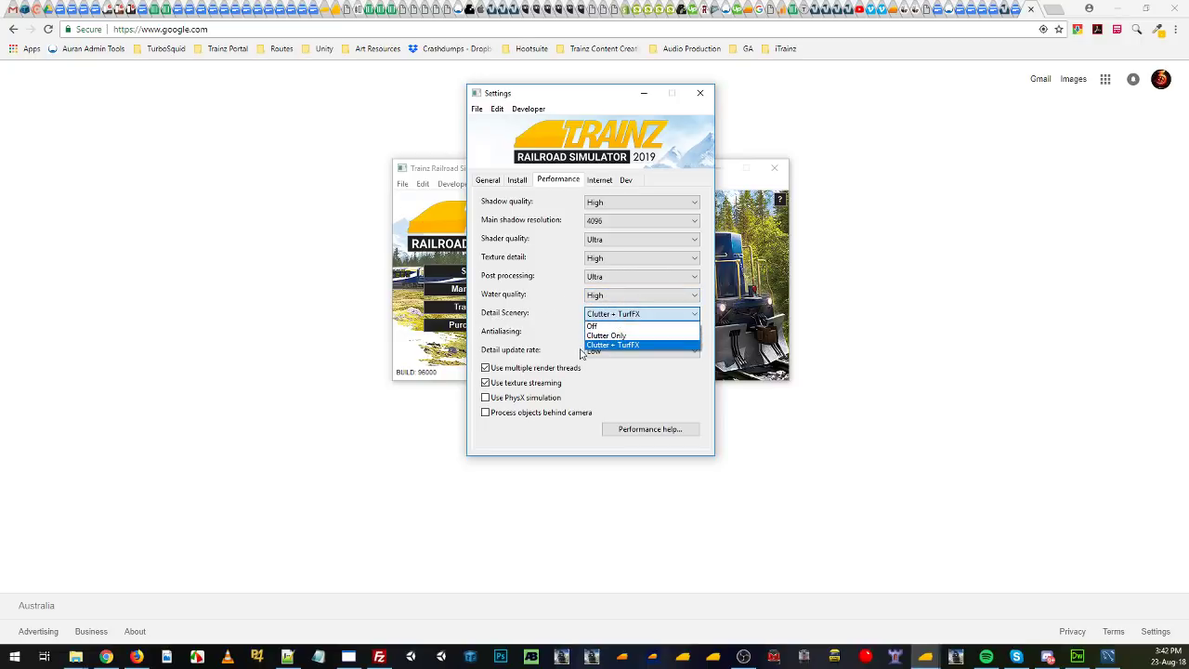
pyautogui.click(636, 347)
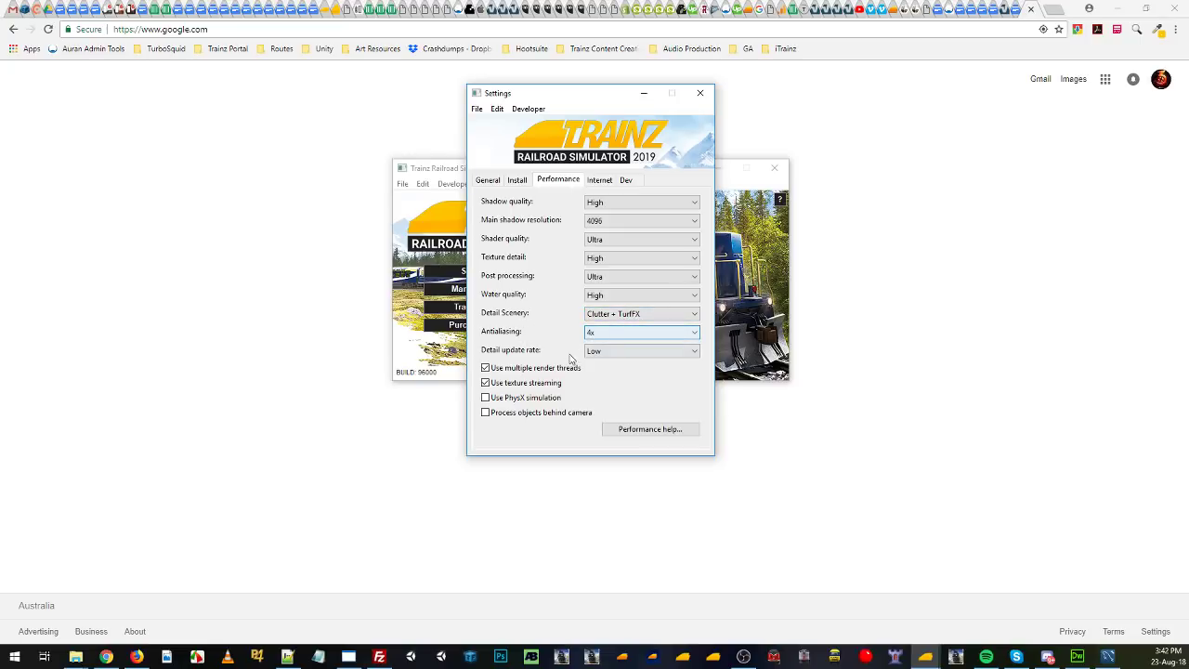
pyautogui.click(636, 353)
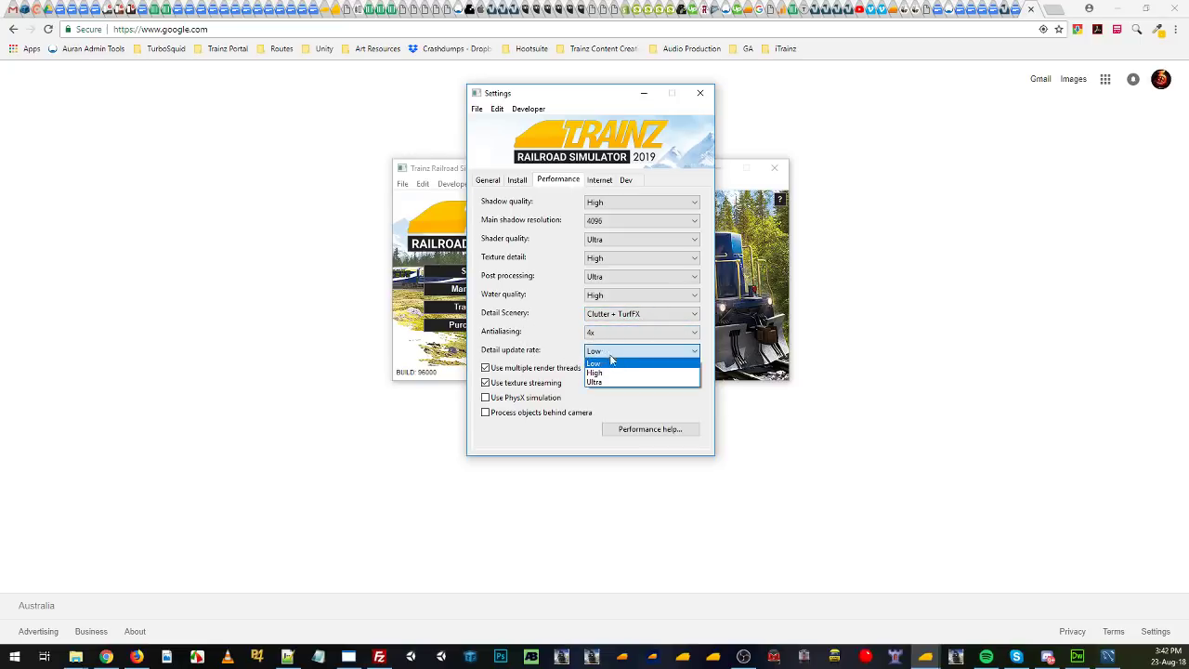
pyautogui.click(605, 382)
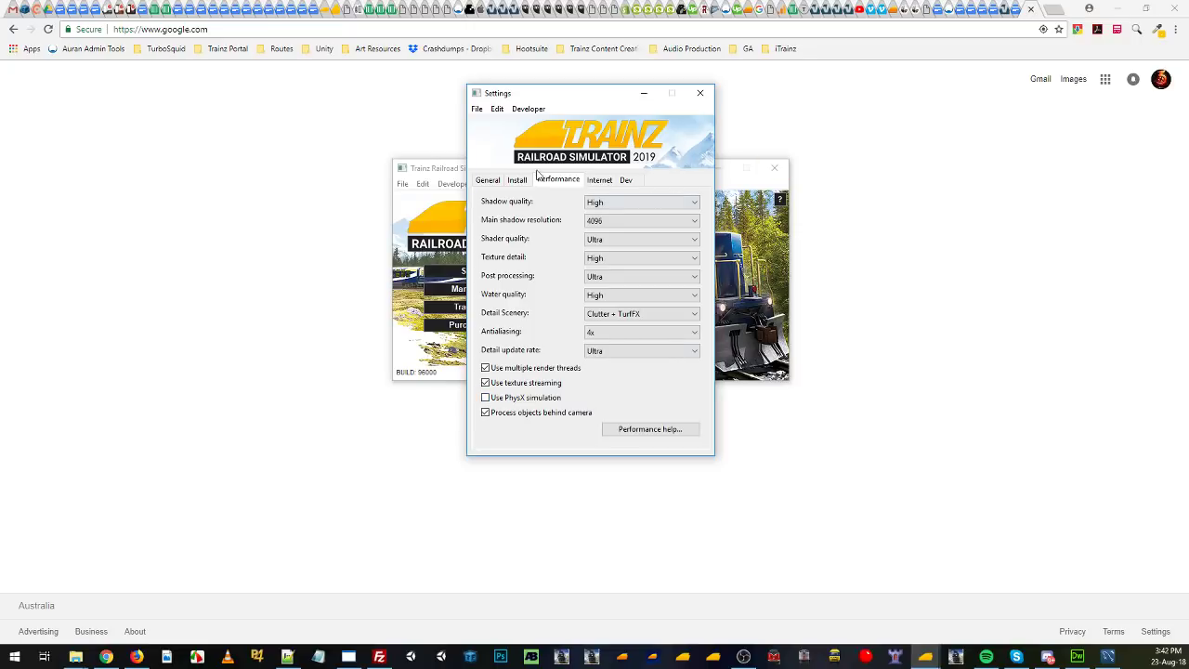
# Close the settings, acknowledge the restart notice and exit the Trainz launcher.
pyautogui.click(701, 94)
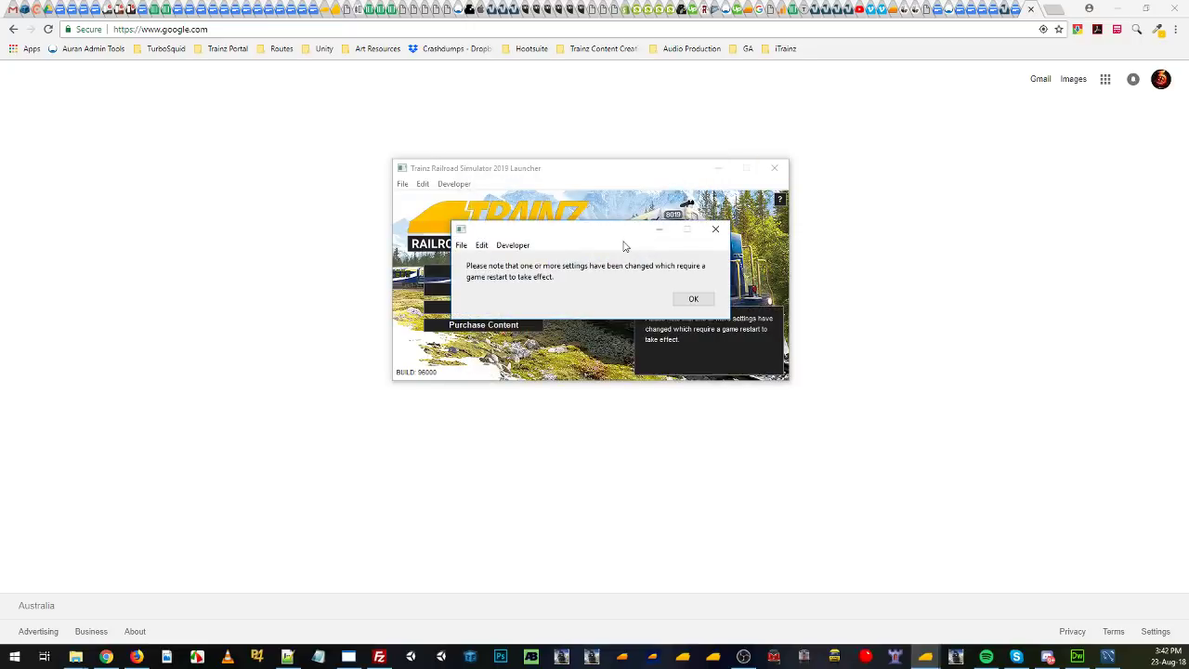
pyautogui.click(696, 298)
pyautogui.click(775, 168)
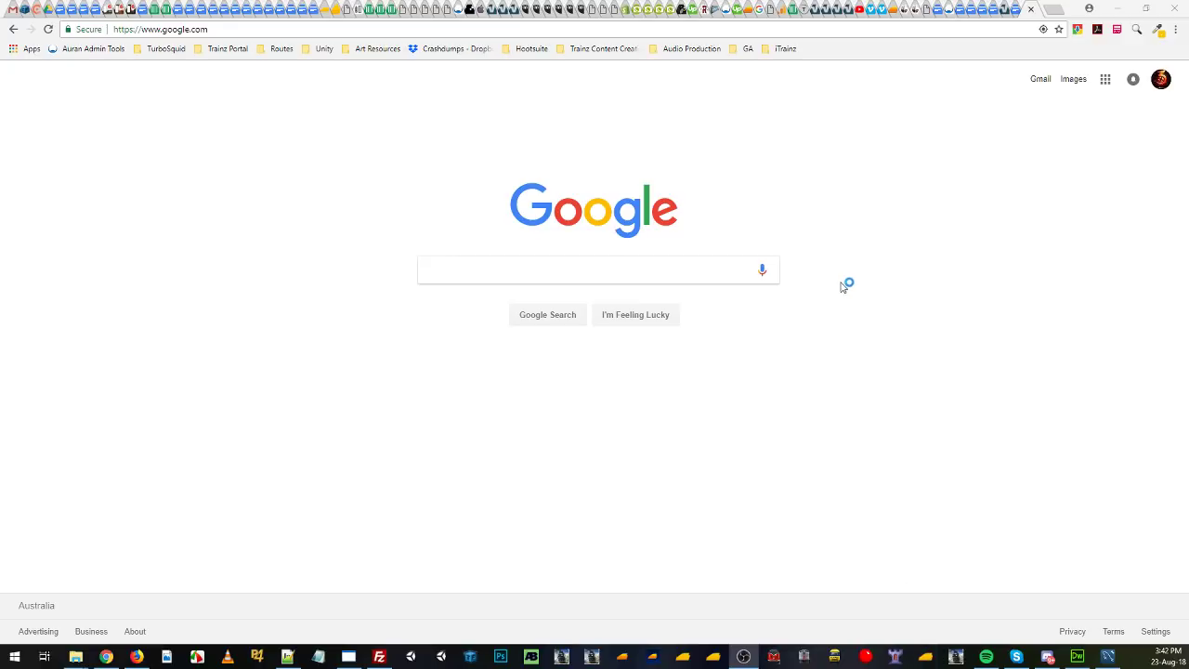
# Search Google for "trainz turf effects".
pyautogui.click(548, 269)
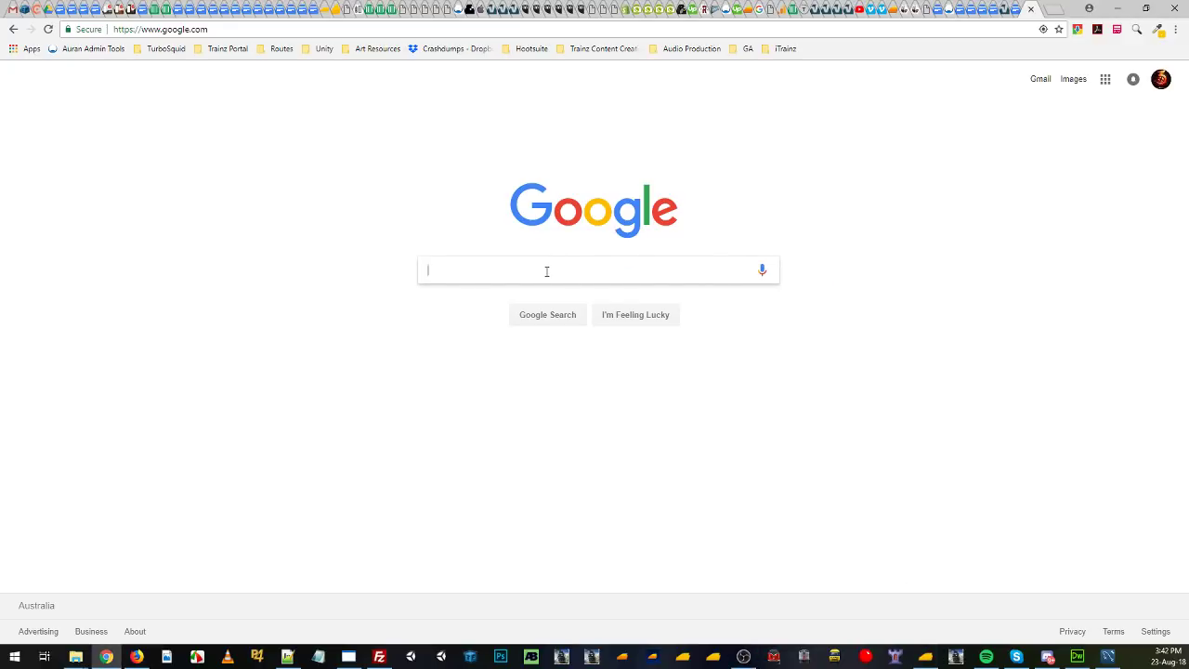
pyautogui.write('trainz ')
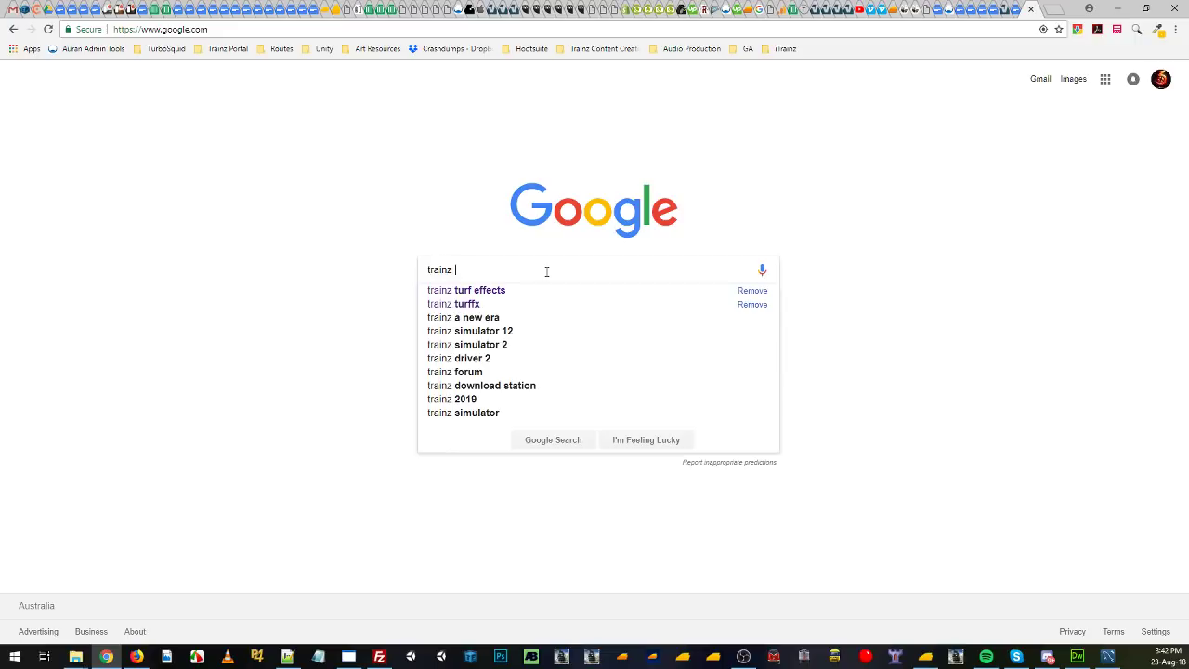
pyautogui.write('turf e')
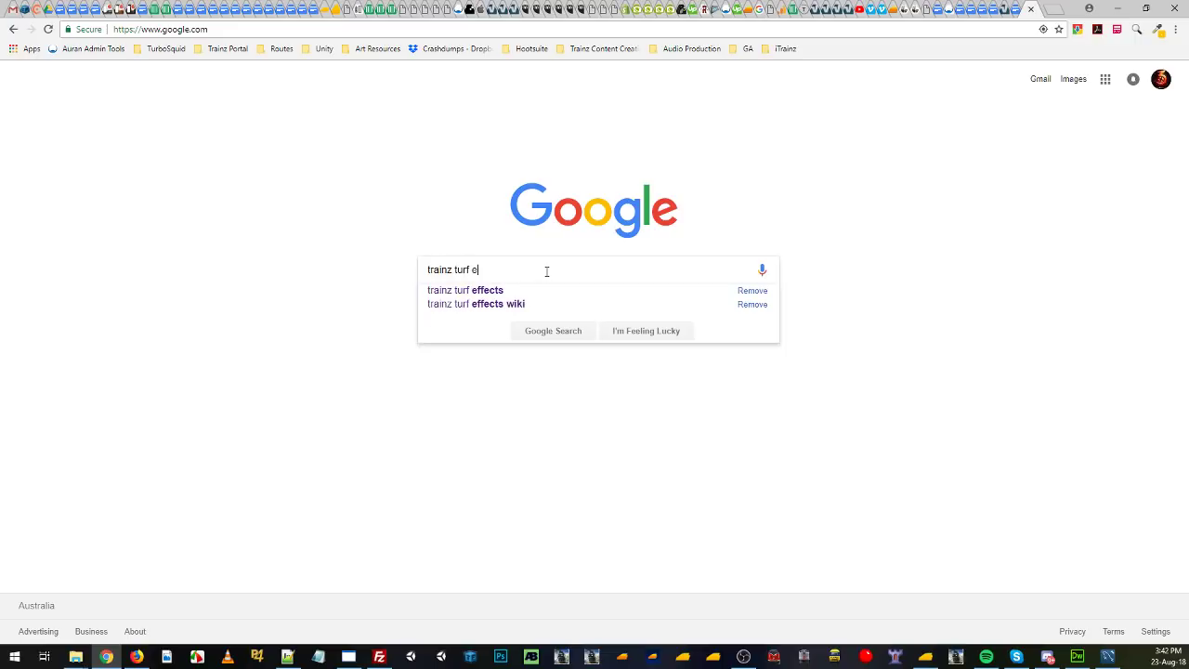
pyautogui.write('ffects')
pyautogui.press('Return')
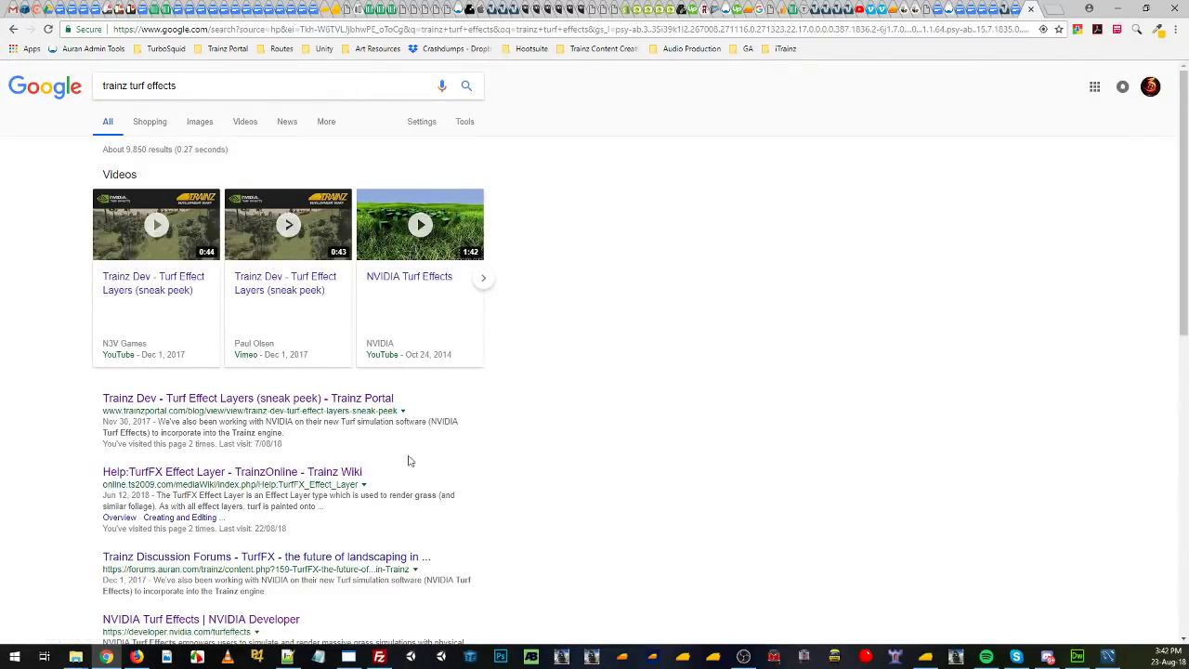
# Open the Trainz Wiki result "Help:TurfFX Effect Layer" and highlight the word TurfFX in its title.
pyautogui.moveTo(83, 474); pyautogui.dragTo(195, 472)
pyautogui.click(364, 476)
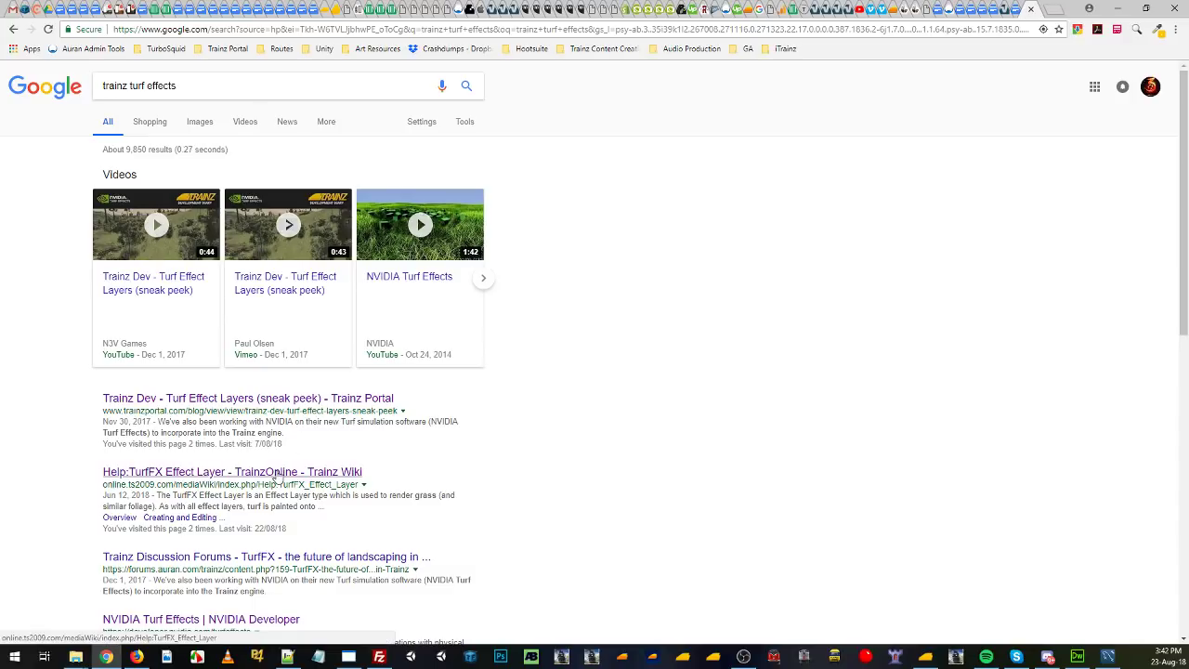
pyautogui.click(172, 481)
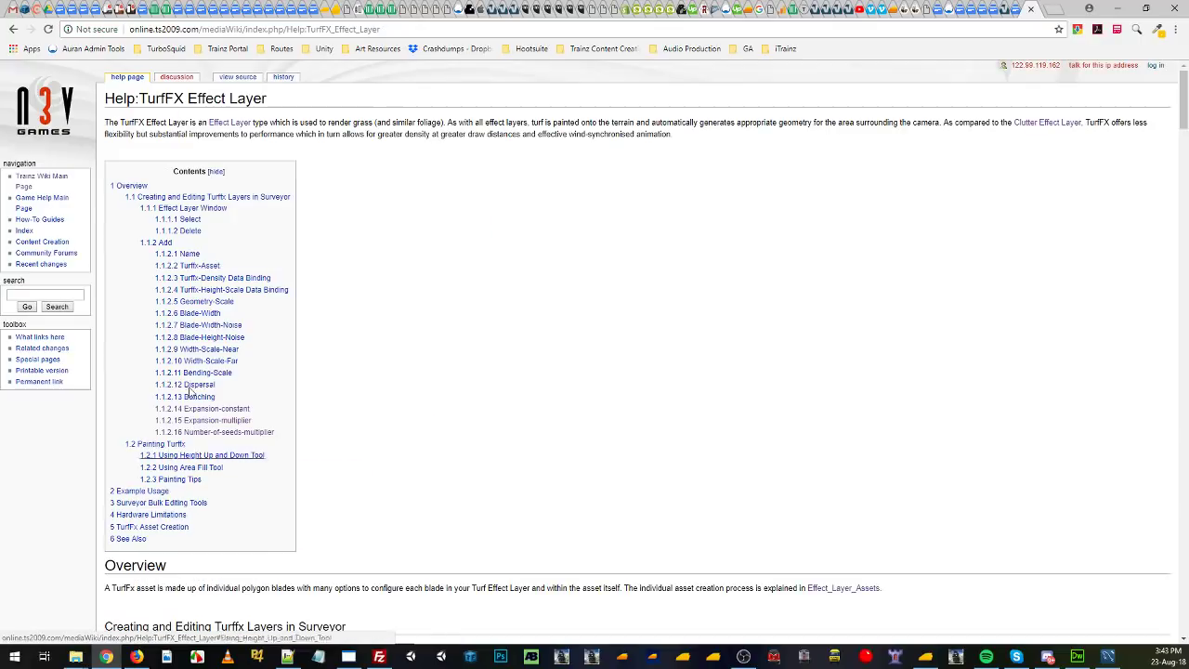
pyautogui.moveTo(138, 99); pyautogui.dragTo(186, 99)
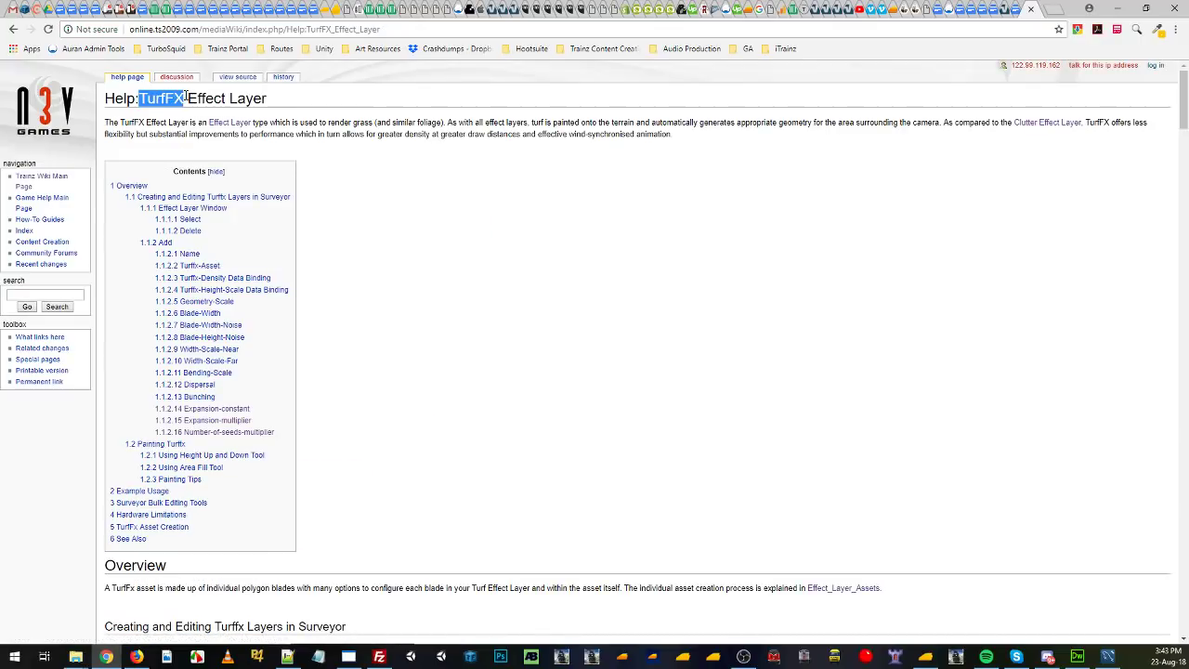
# Return to the search results and change the search to "trainz turffx".
pyautogui.hotkey('alt', 'Left')
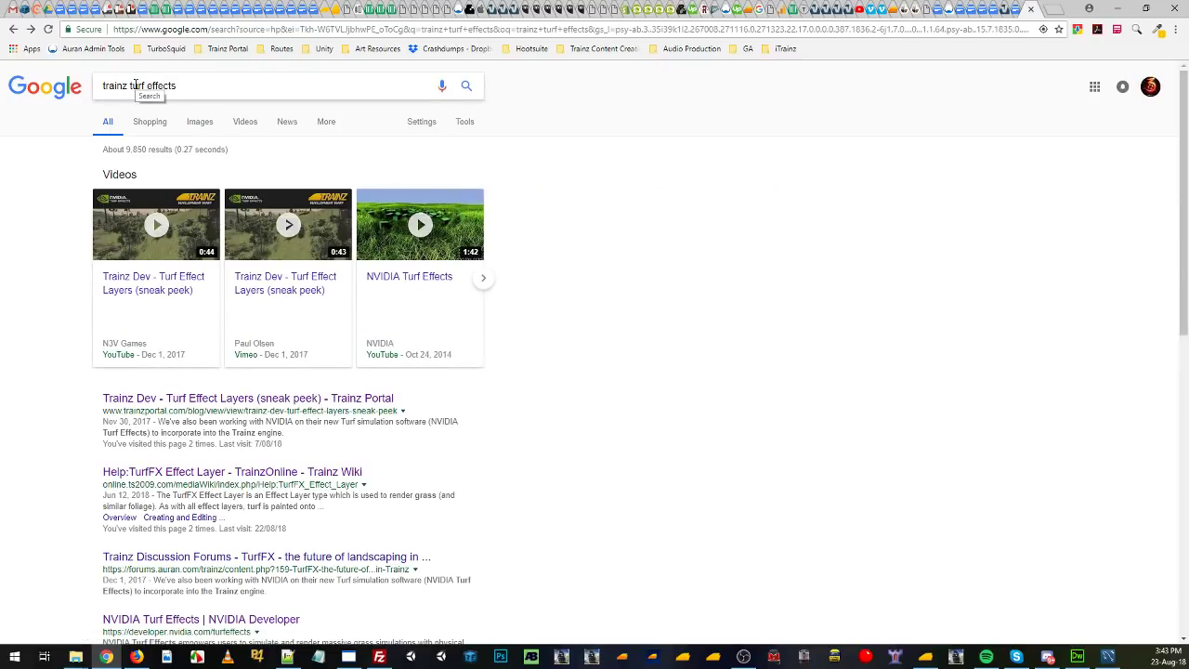
pyautogui.moveTo(179, 86)
pyautogui.mouseDown()
pyautogui.moveTo(142, 86)
pyautogui.moveTo(179, 85)
pyautogui.mouseUp()
pyautogui.click(168, 85)
pyautogui.write('ffx')
pyautogui.press('Return')
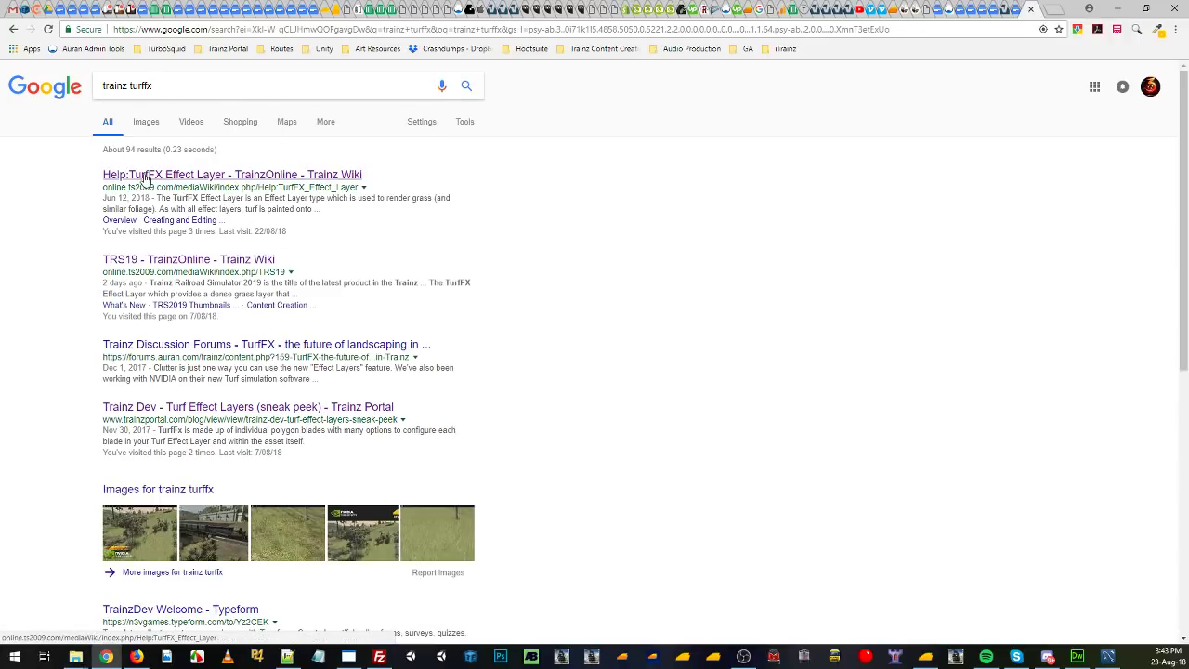
# Reopen the TurfFX Effect Layer wiki page and examine its overview and instructions for creating layers in Surveyor.
pyautogui.click(147, 175)
pyautogui.scroll(-3, 423, 260)
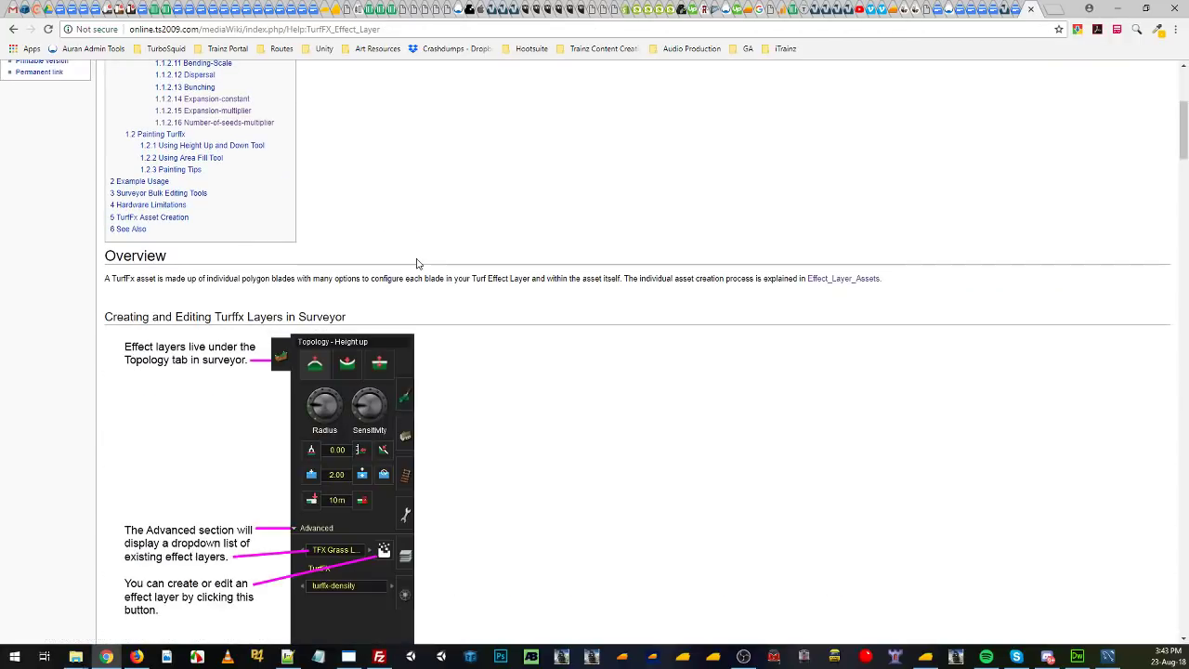
pyautogui.moveTo(1175, 121); pyautogui.dragTo(1108, 88)
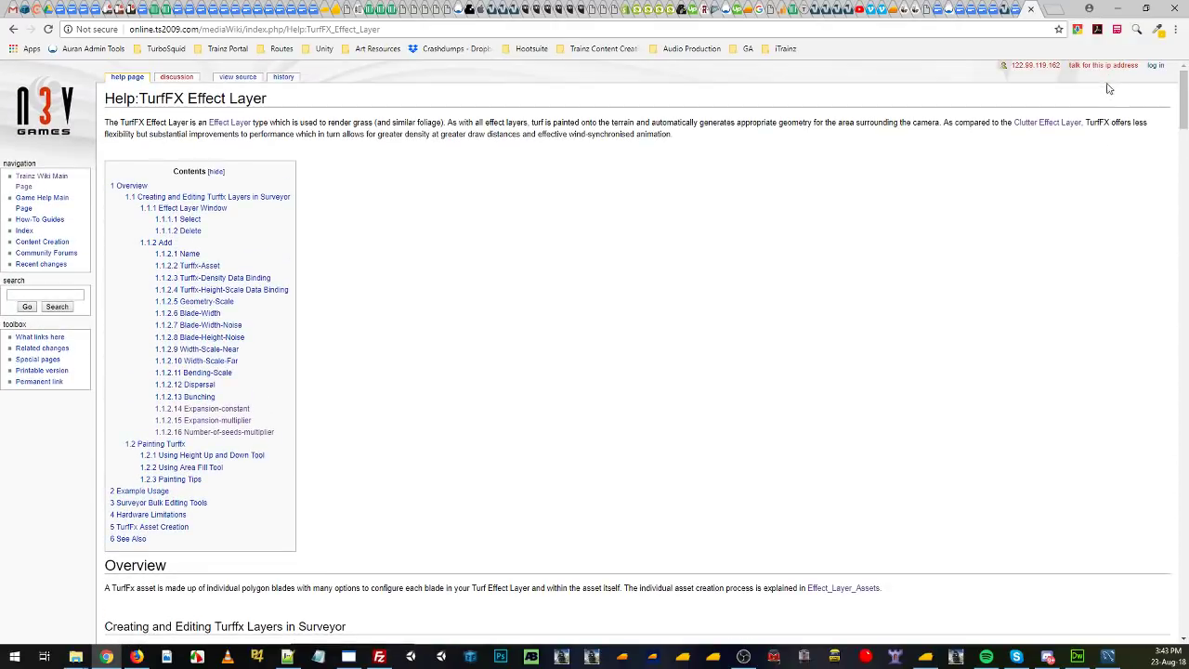
# Start Trainz Railroad Simulator 2019 and check its in-game sound settings, accepting the settings dialog when done.
pyautogui.click(926, 657)
pyautogui.click(498, 289)
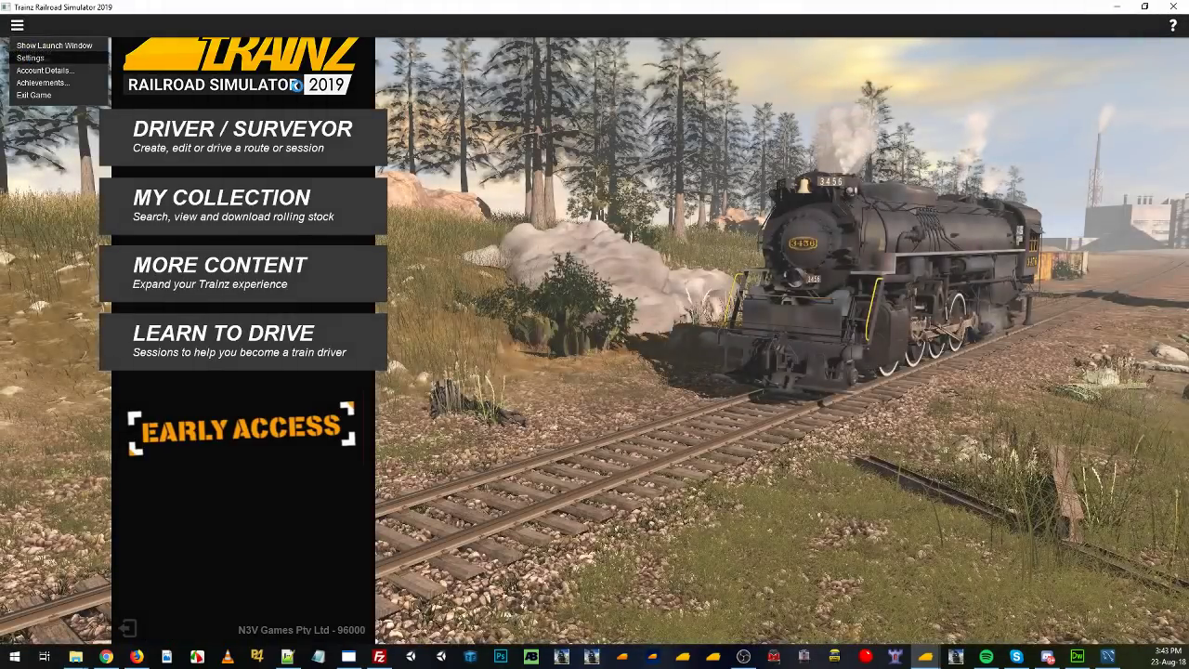
pyautogui.click(30, 58)
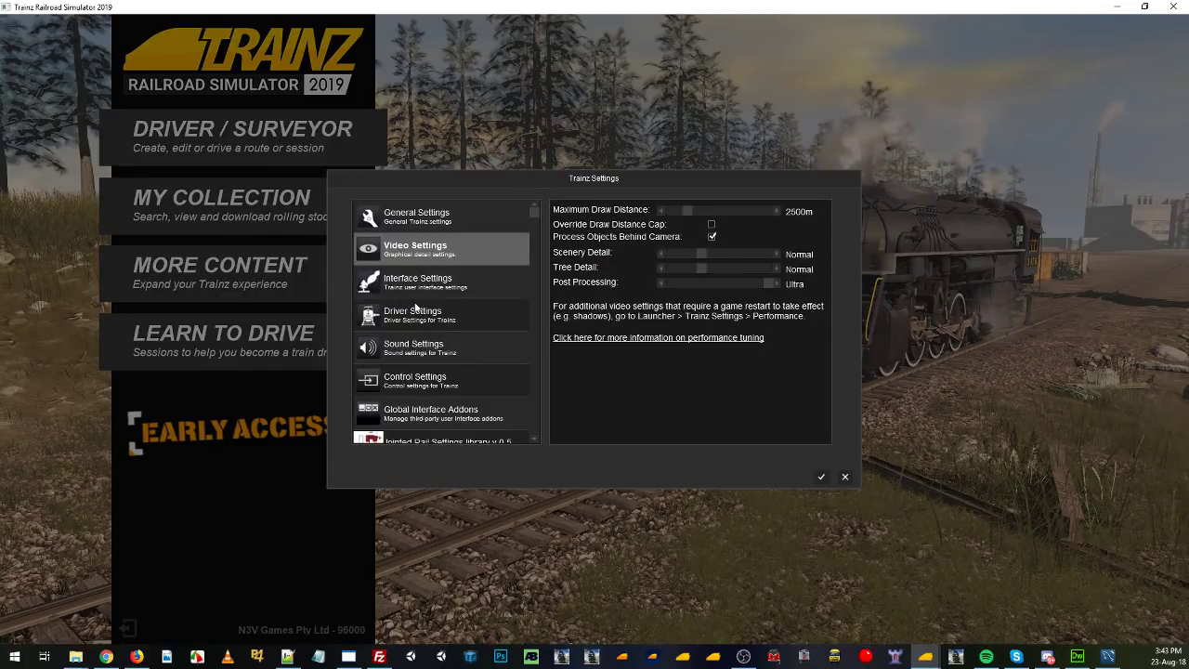
pyautogui.click(454, 346)
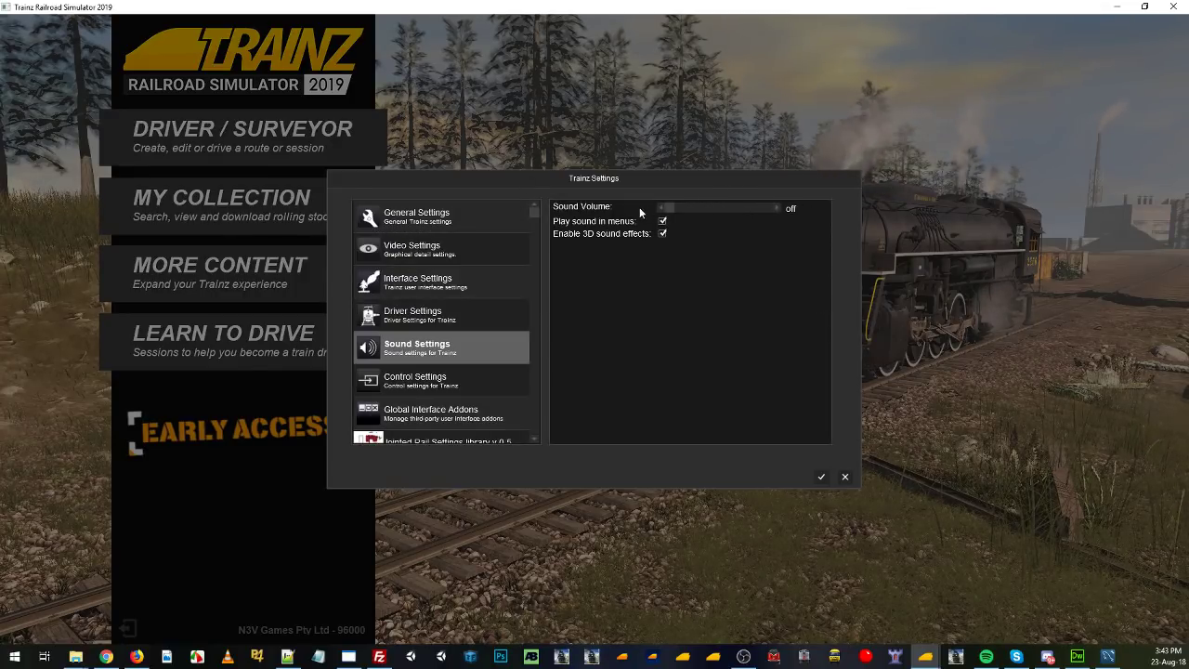
pyautogui.click(822, 476)
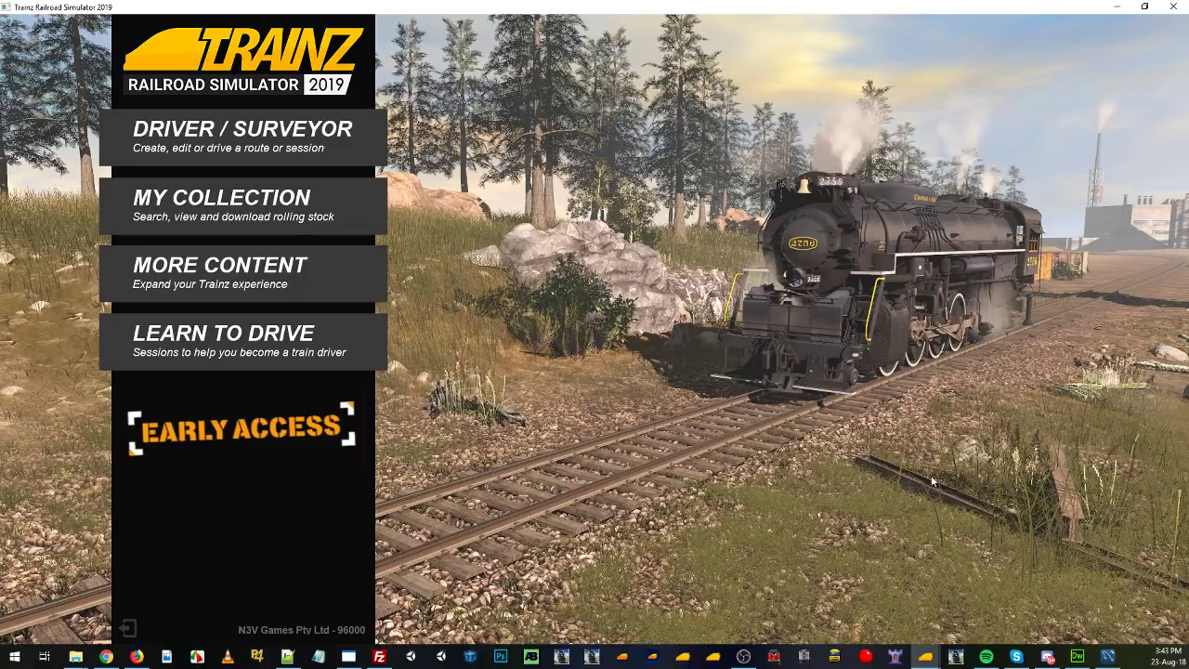
# Create a new route named "Turf" with the default region, Real Scale and metric units.
pyautogui.click(303, 217)
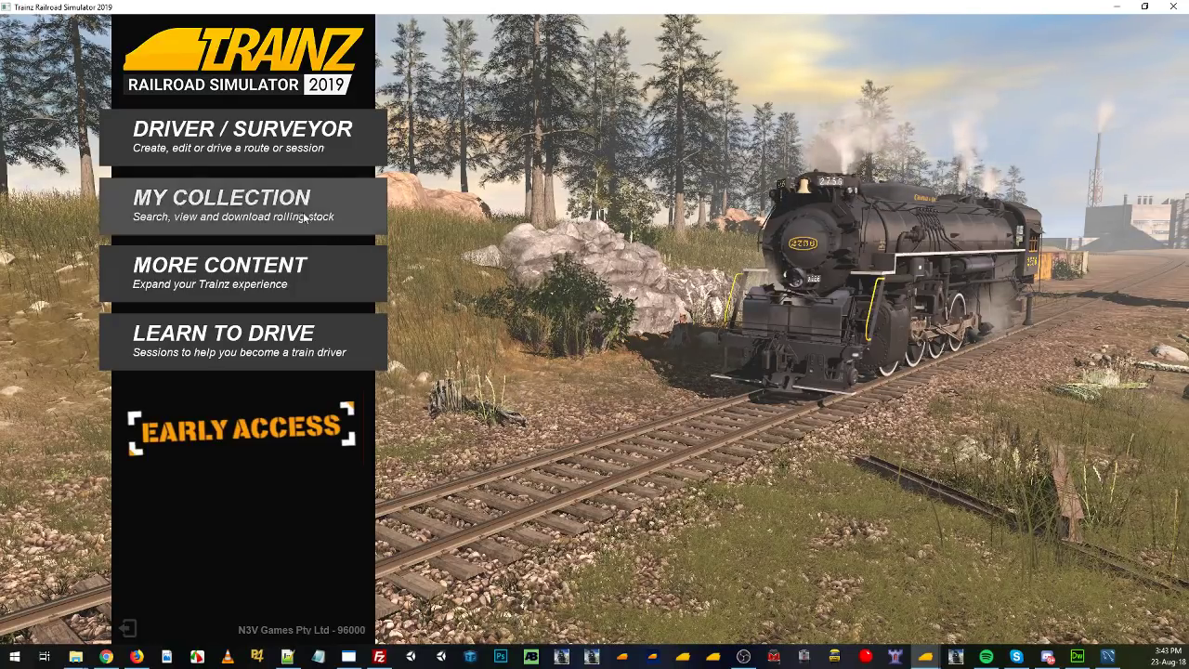
pyautogui.click(202, 140)
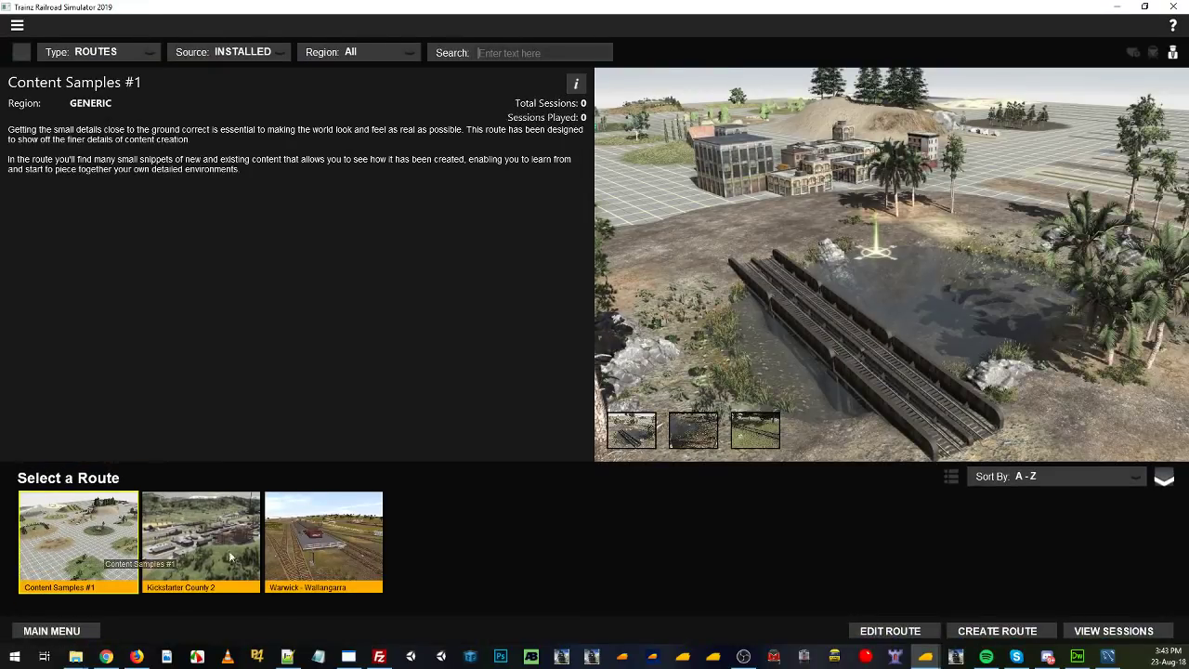
pyautogui.click(998, 631)
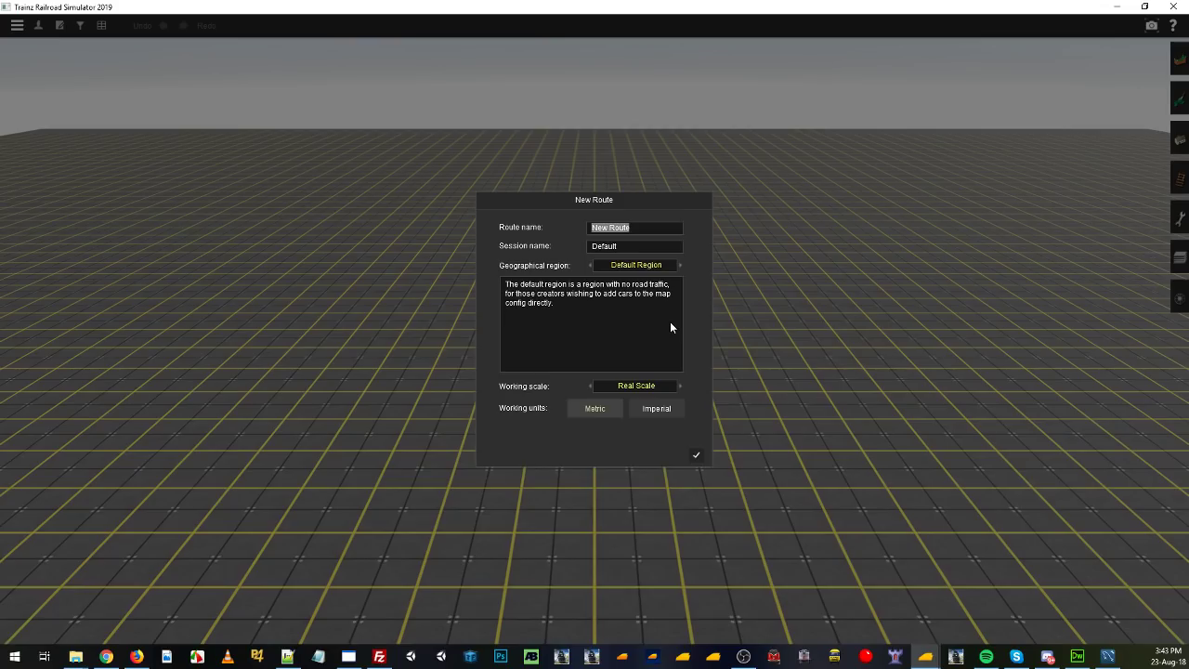
pyautogui.write('Turf')
pyautogui.click(695, 452)
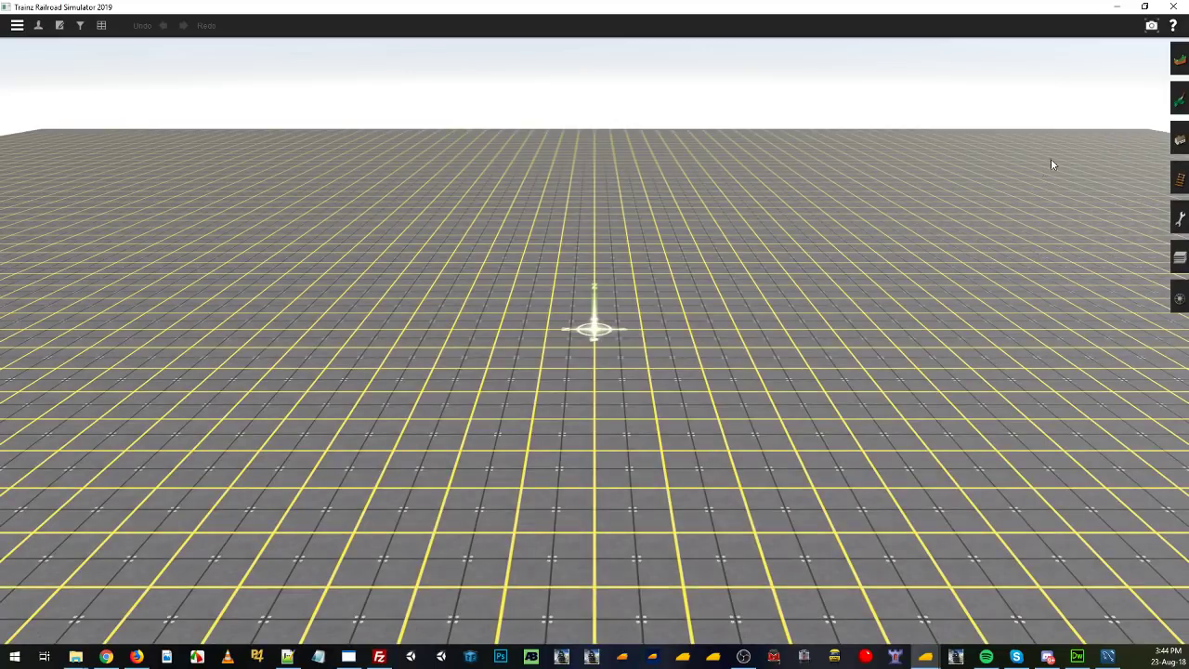
# Add a new effect layer of type TurfFX named "Grass_A" from the advanced topology tools.
pyautogui.scroll(10, 636, 331)
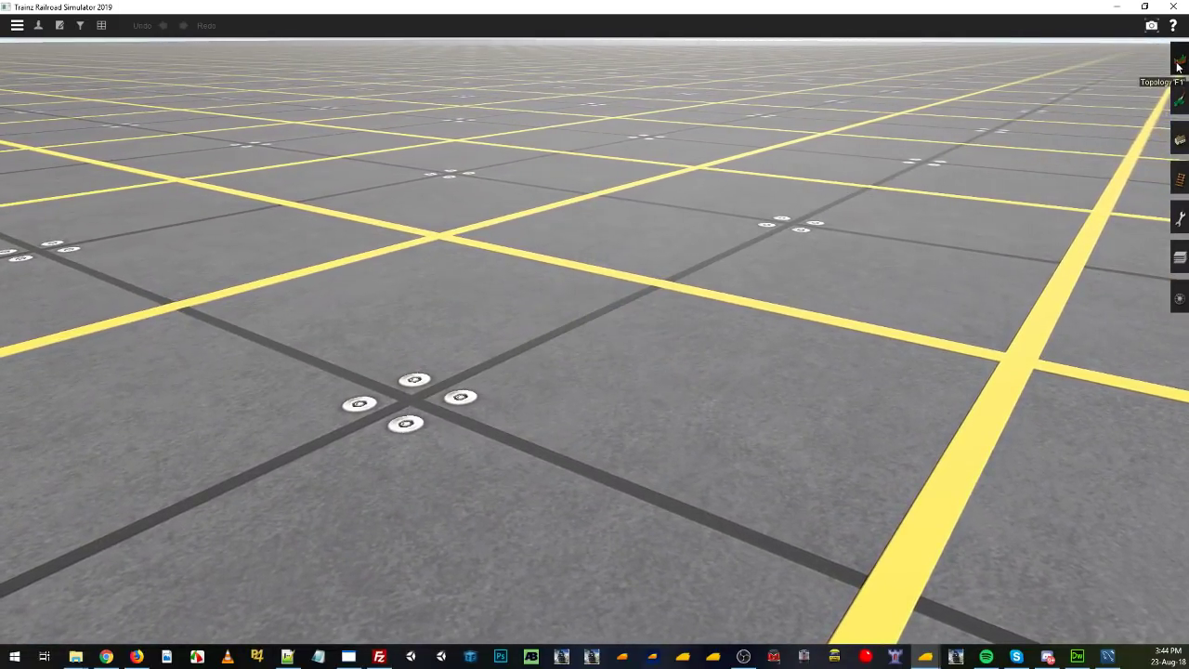
pyautogui.click(1178, 63)
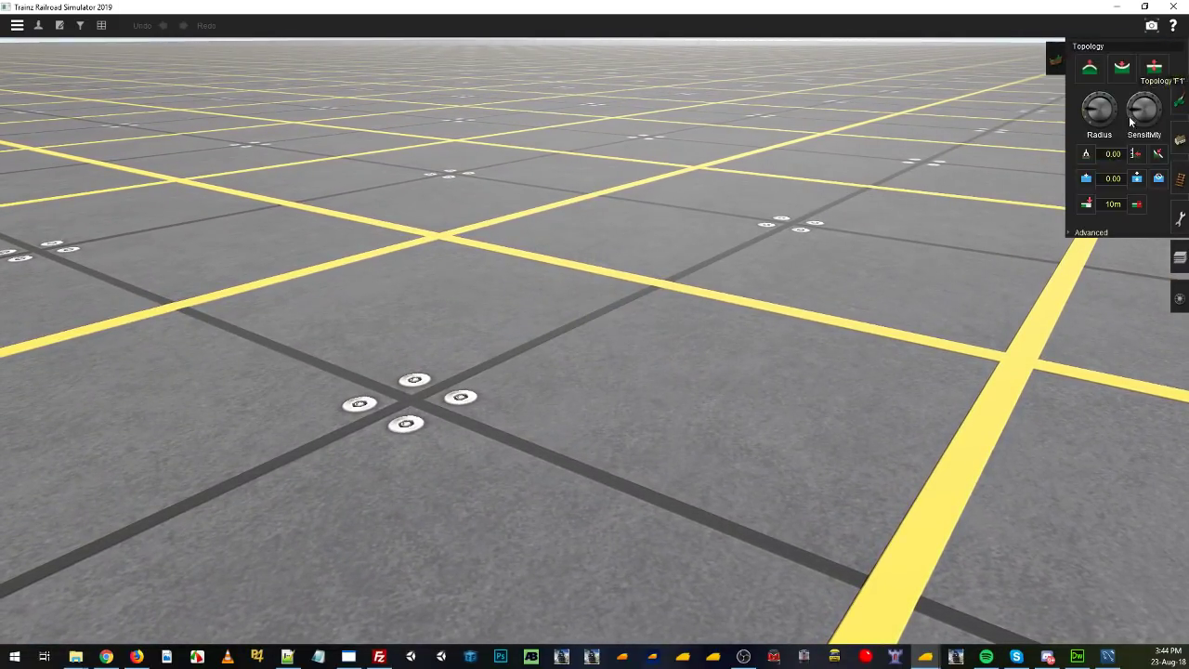
pyautogui.click(1092, 233)
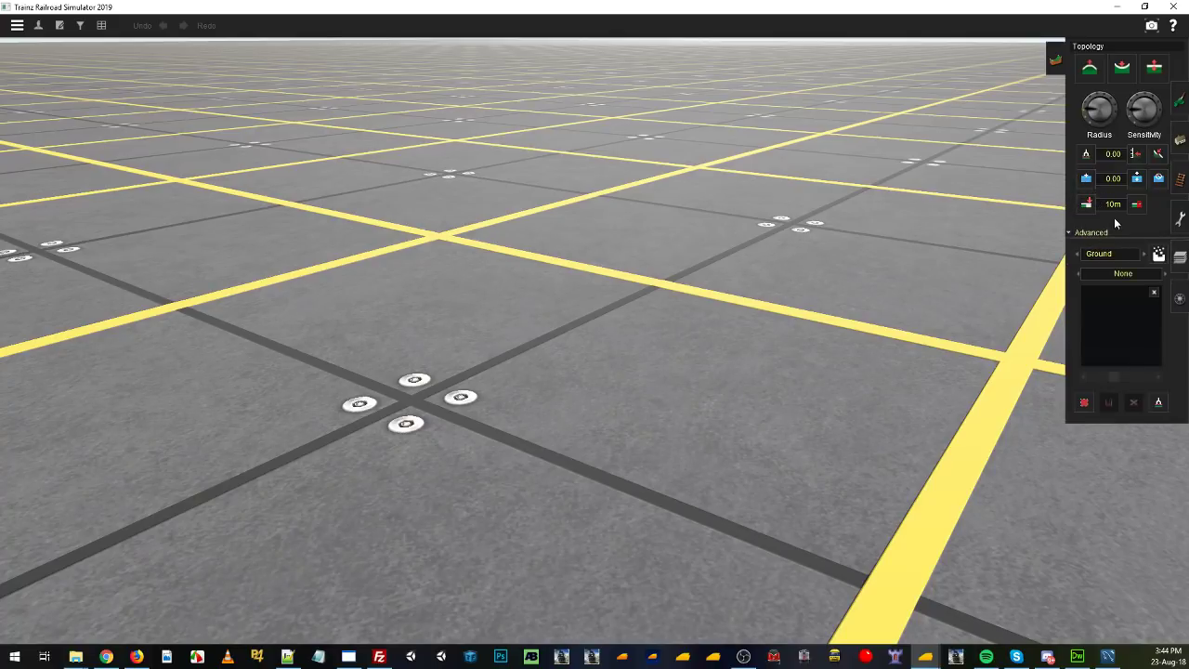
pyautogui.click(1159, 256)
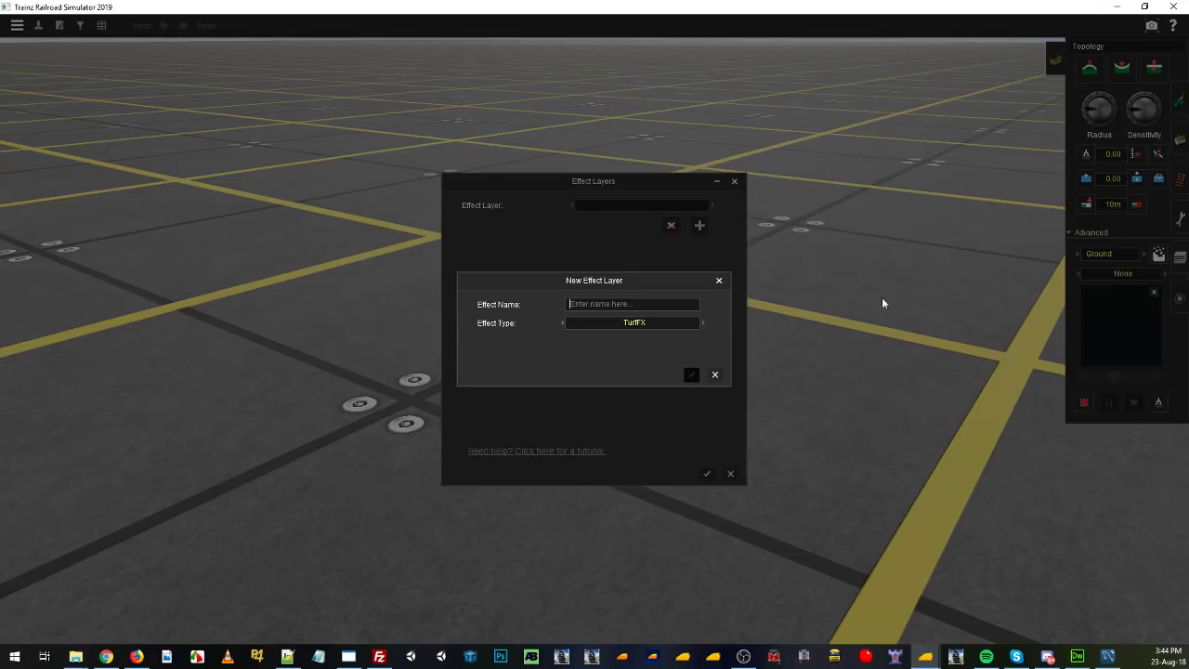
pyautogui.click(637, 322)
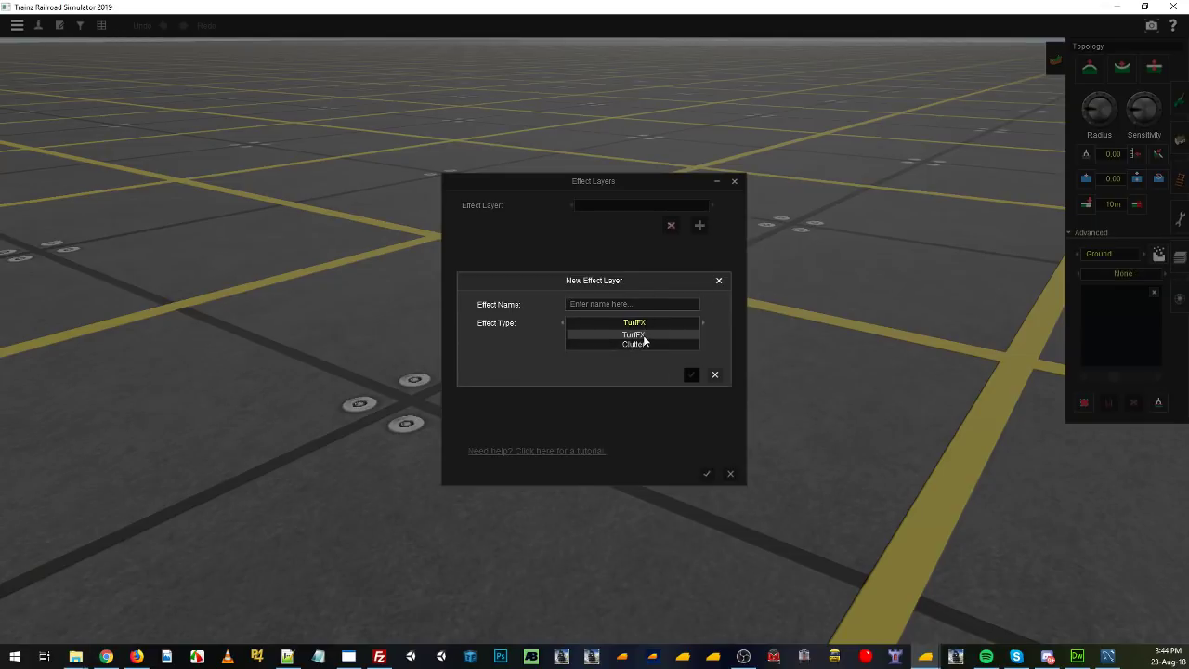
pyautogui.click(634, 334)
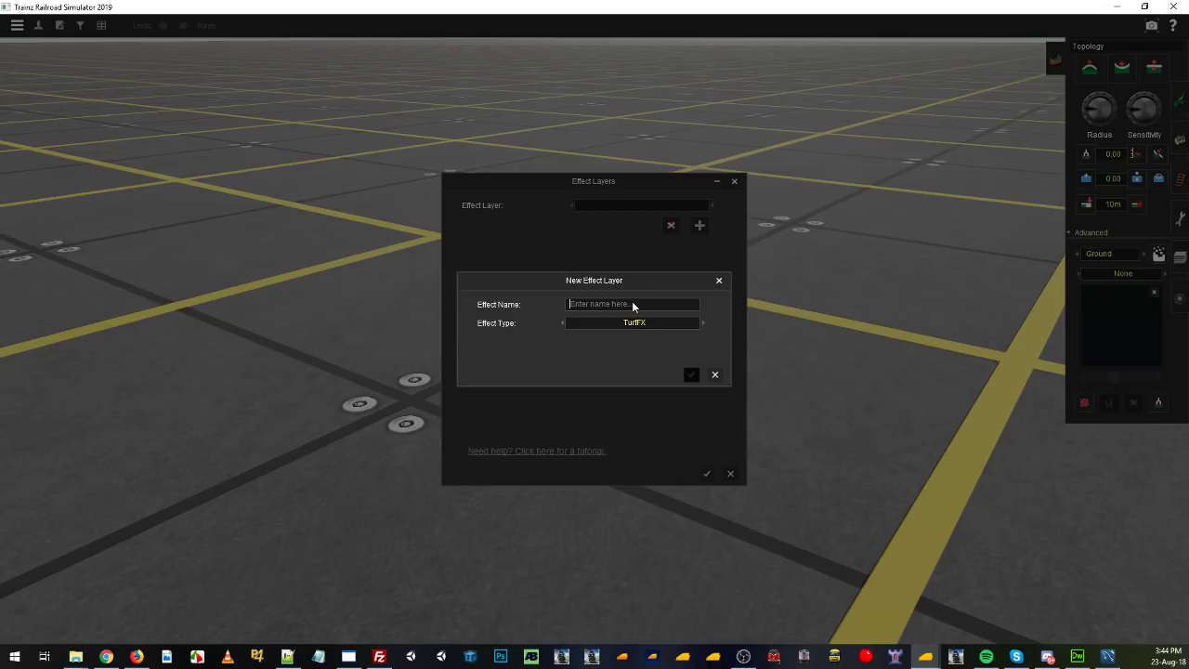
pyautogui.write('Grass_A')
pyautogui.click(693, 377)
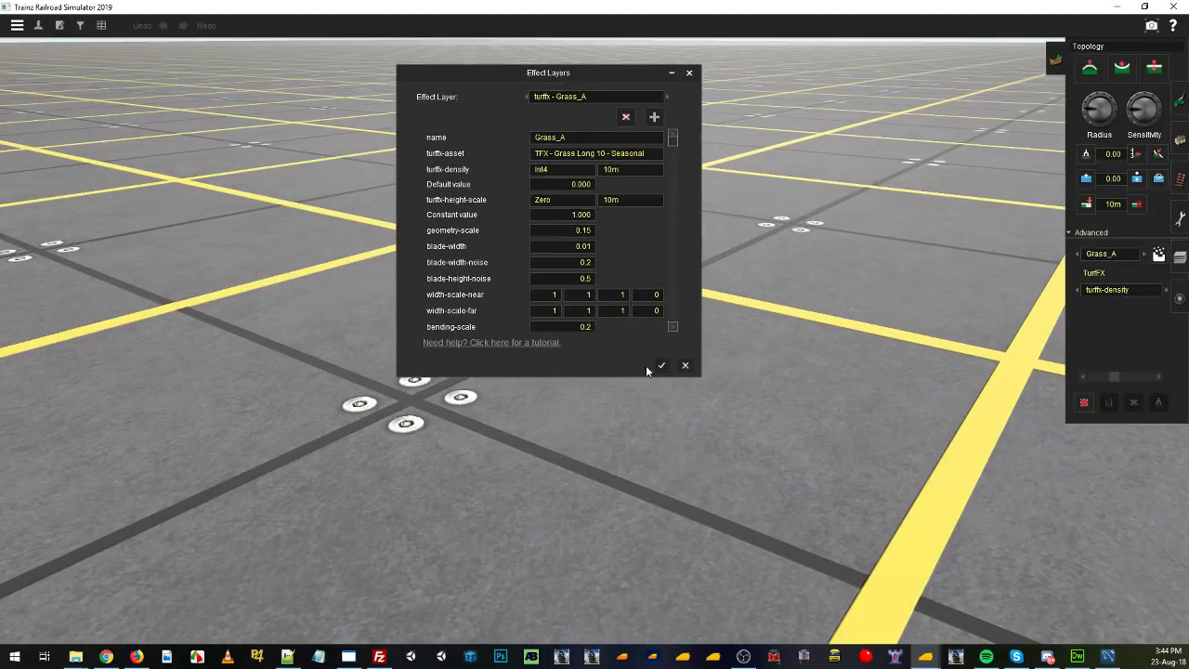
# Enlarge the Effect Layers dialog to show all parameters and set Grass_A's turffx-asset to "TFX - Grass Long 5 - Seasonal".
pyautogui.moveTo(627, 376); pyautogui.dragTo(633, 486)
pyautogui.moveTo(494, 73); pyautogui.dragTo(755, 101)
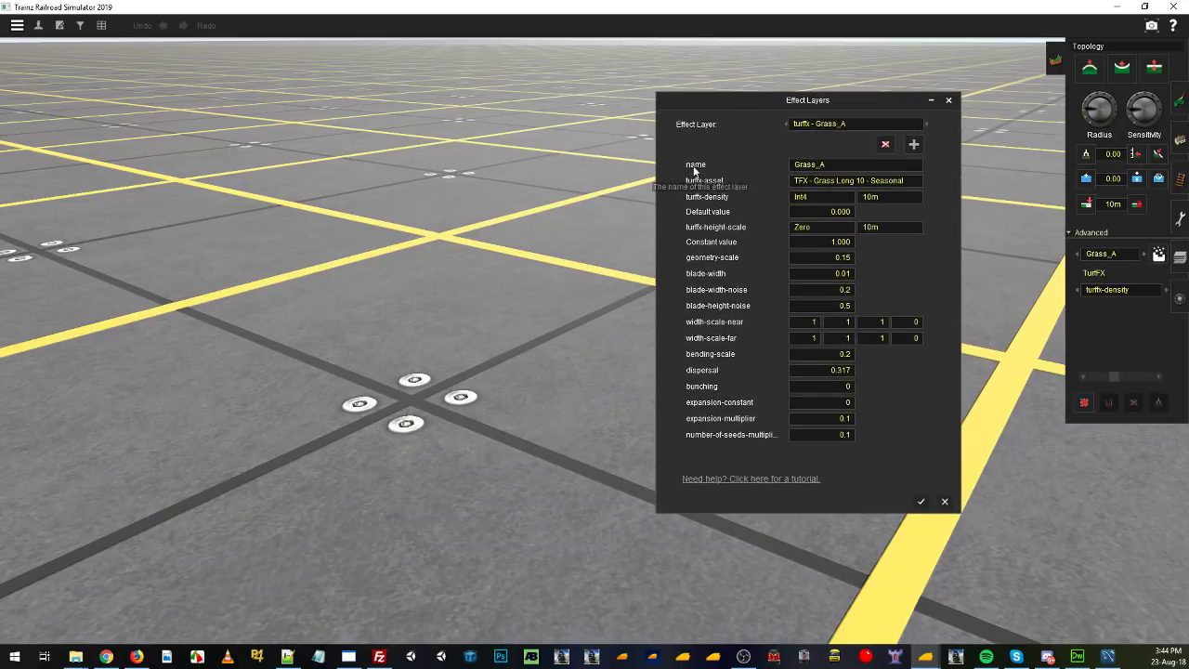
pyautogui.click(848, 181)
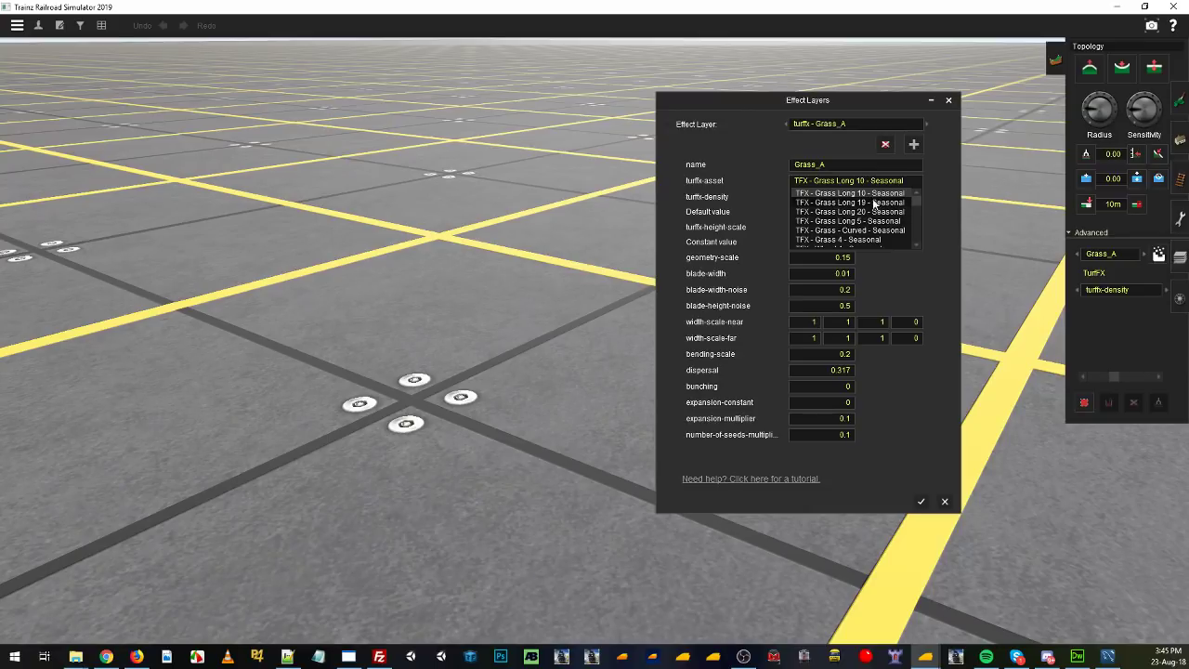
pyautogui.scroll(-1, 916, 205)
pyautogui.scroll(1, 914, 208)
pyautogui.click(862, 222)
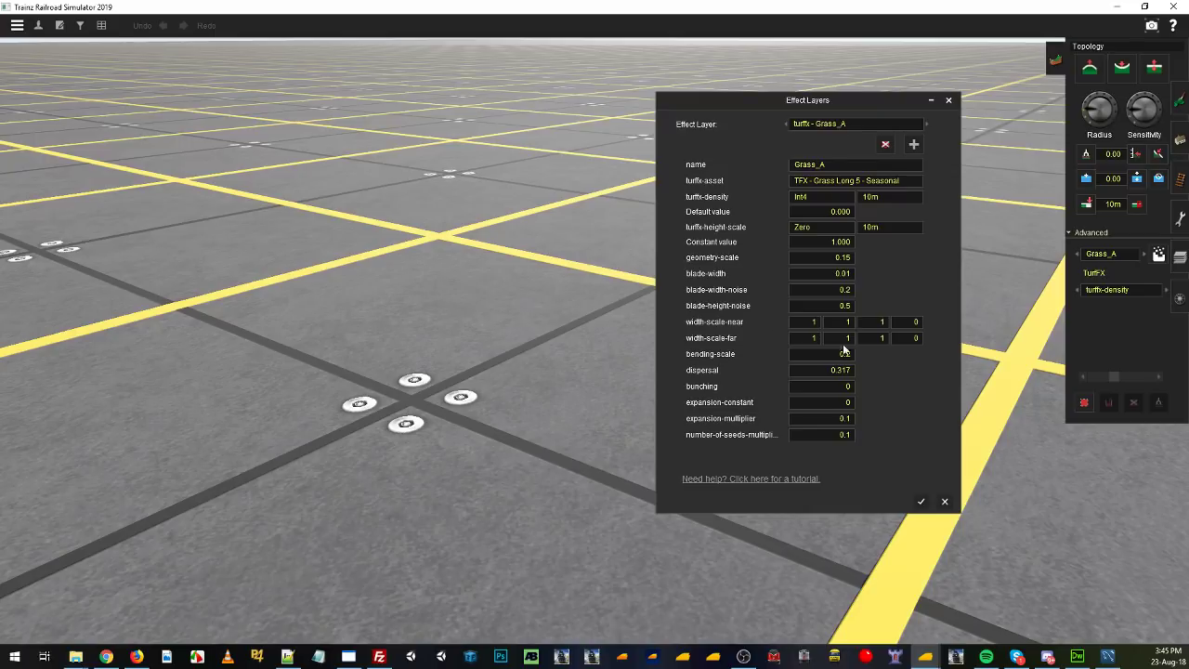
pyautogui.click(875, 182)
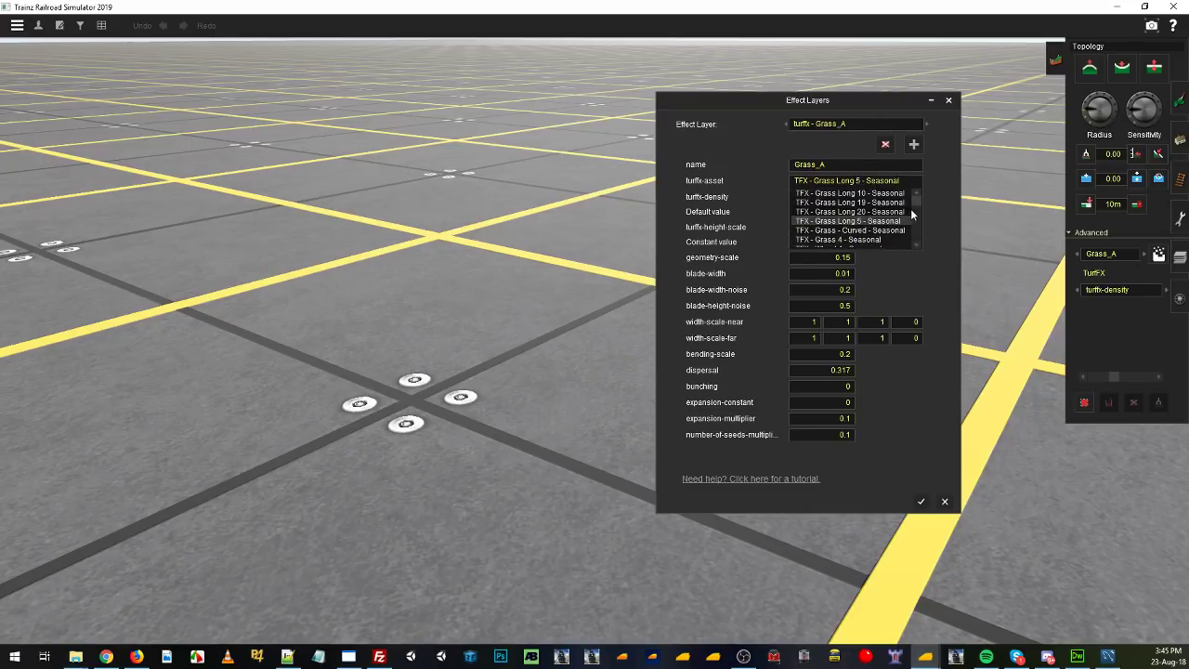
pyautogui.click(927, 180)
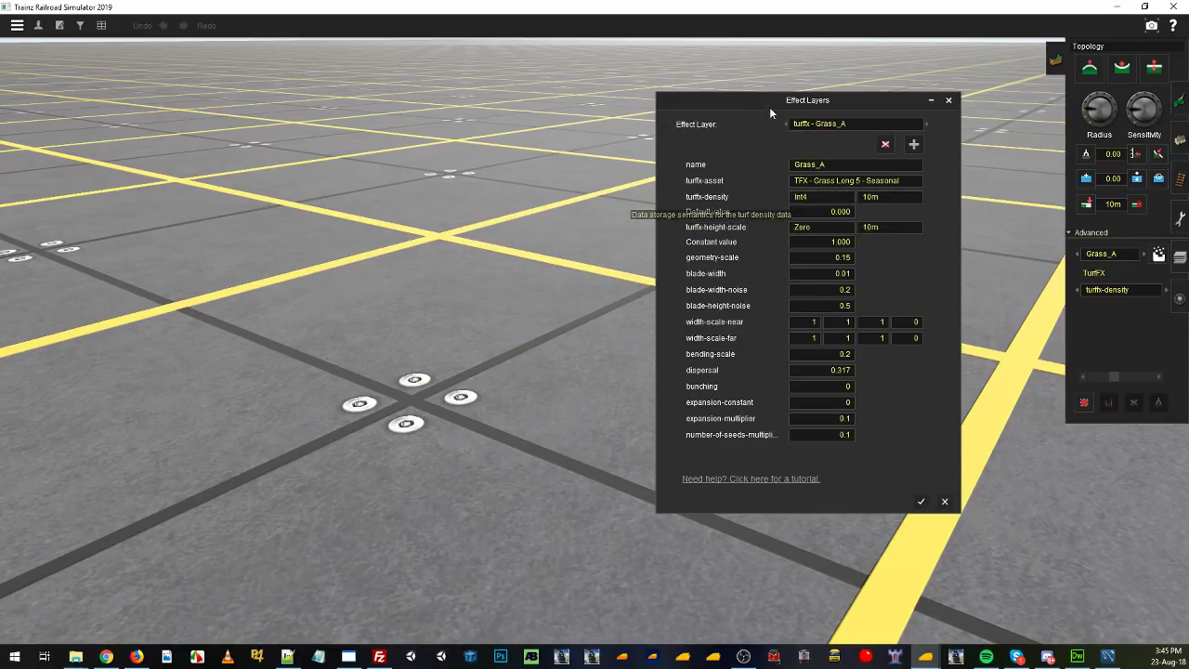
pyautogui.moveTo(770, 100); pyautogui.dragTo(760, 87)
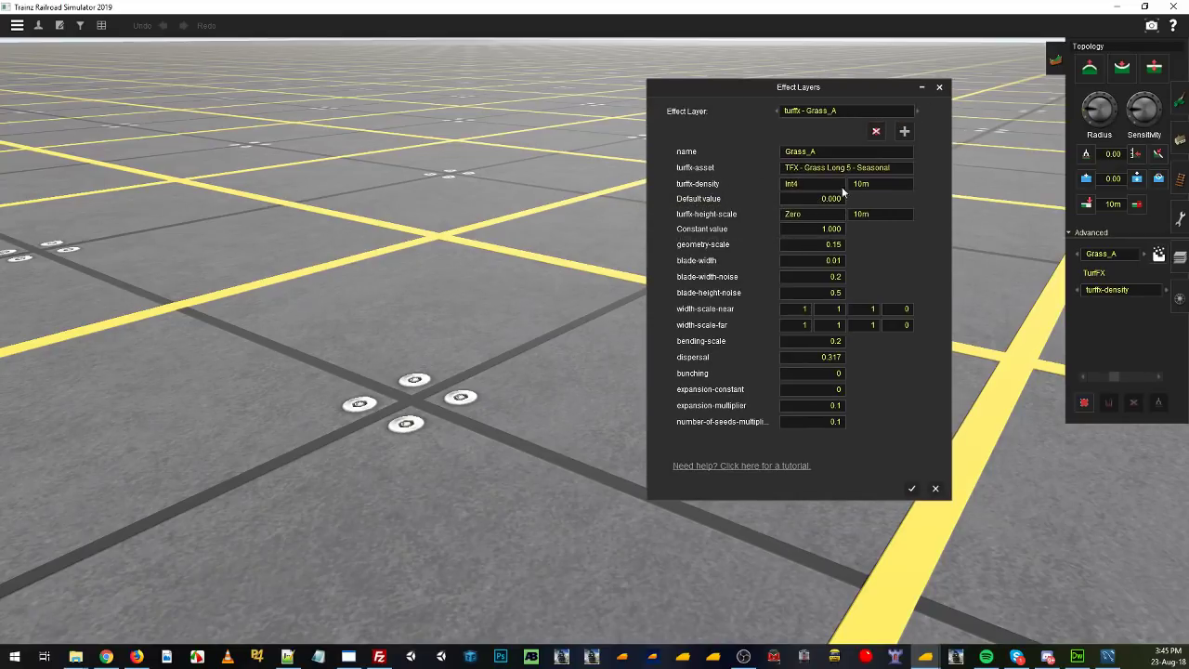
pyautogui.moveTo(810, 88)
pyautogui.mouseDown()
pyautogui.moveTo(846, 84)
pyautogui.moveTo(799, 88)
pyautogui.mouseUp()
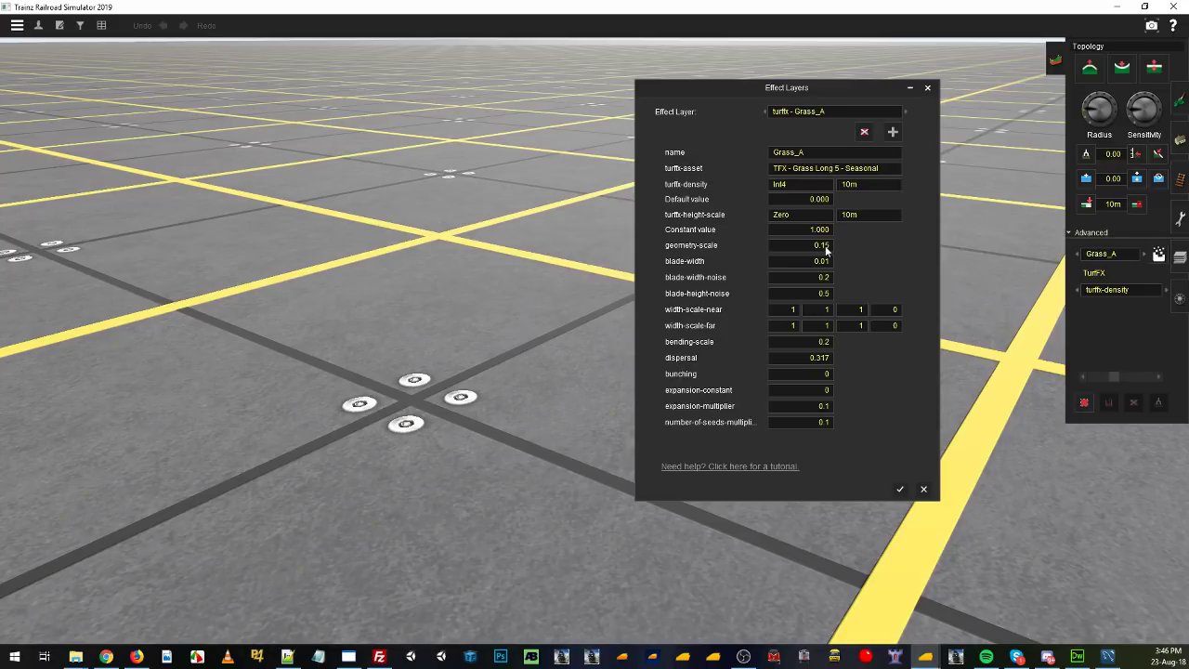
# Set Grass_A's geometry-scale to 0.55, blade-width-noise to 0, and expansion-constant, expansion-multiplier and number-of-seeds multiplier to 0.2, then accept the layer settings.
pyautogui.moveTo(826, 246); pyautogui.dragTo(822, 246)
pyautogui.write('5')
pyautogui.write('9')
pyautogui.click(793, 342)
pyautogui.write('0.20.2')
pyautogui.click(809, 422)
pyautogui.write('0.2')
pyautogui.moveTo(787, 84); pyautogui.dragTo(804, 85)
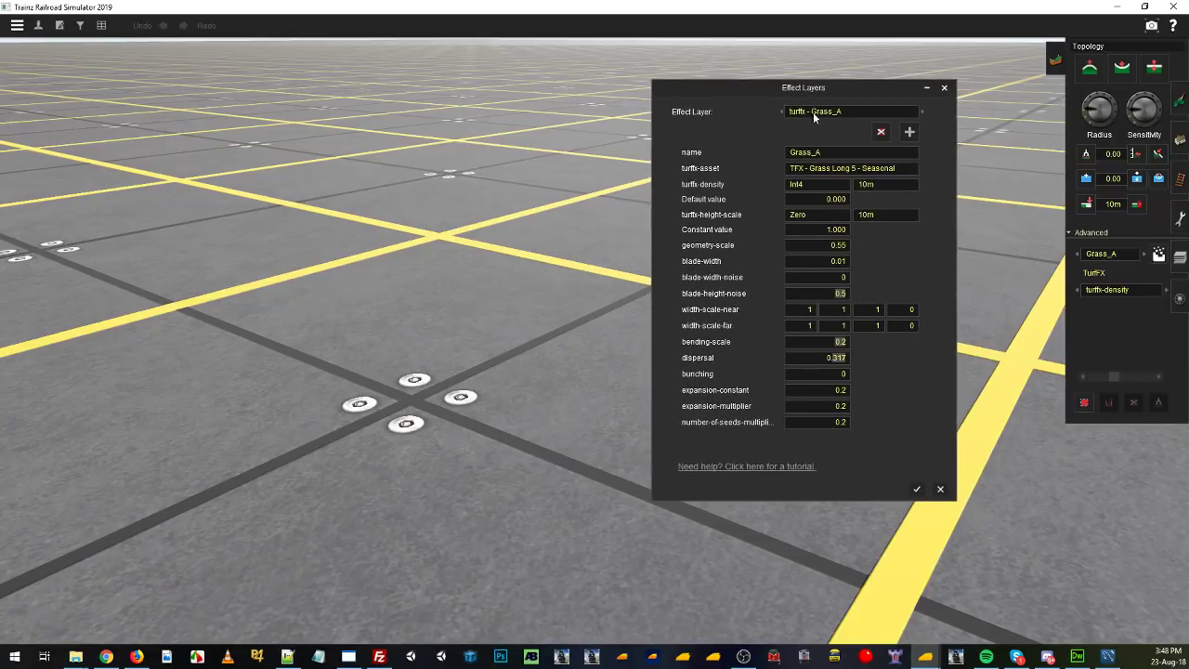
pyautogui.click(916, 489)
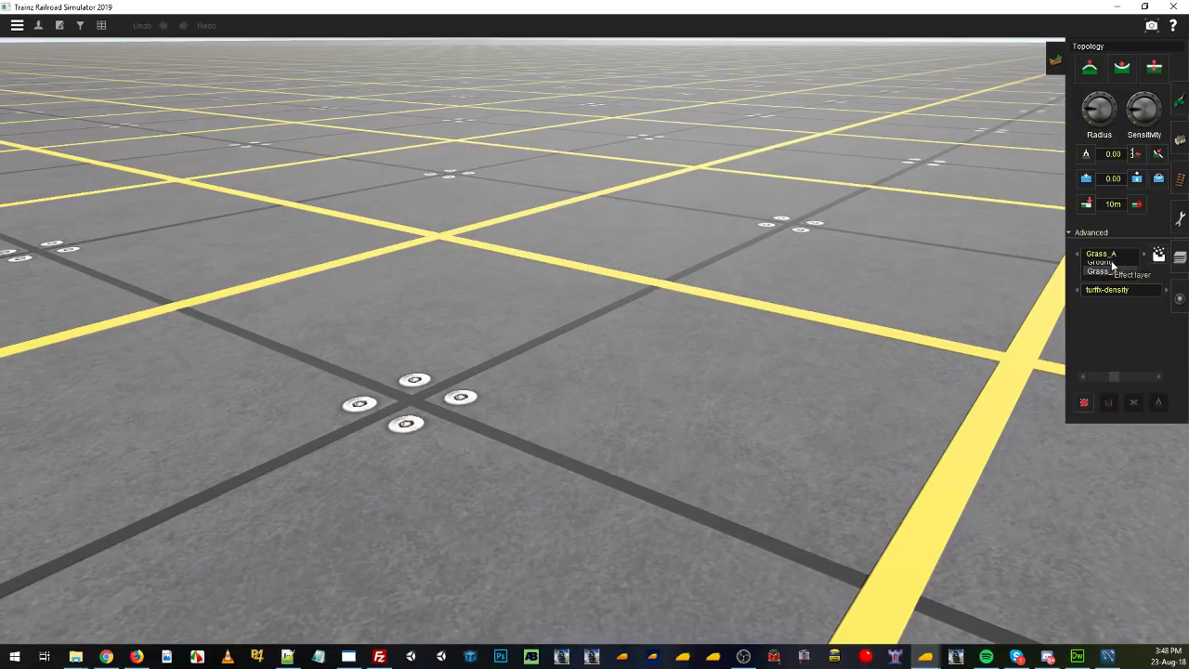
# Make Grass_A the active effect layer and ready the Height up tool with a smaller cursor radius.
pyautogui.click(1106, 258)
pyautogui.click(1116, 271)
pyautogui.click(1103, 254)
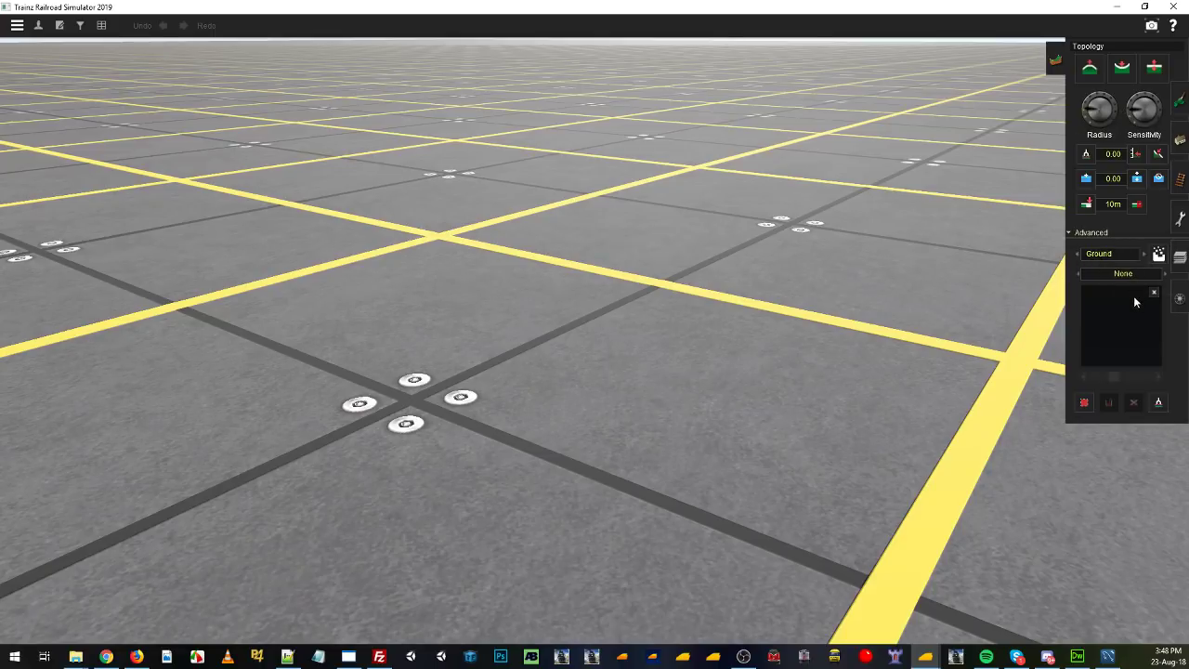
pyautogui.click(1106, 272)
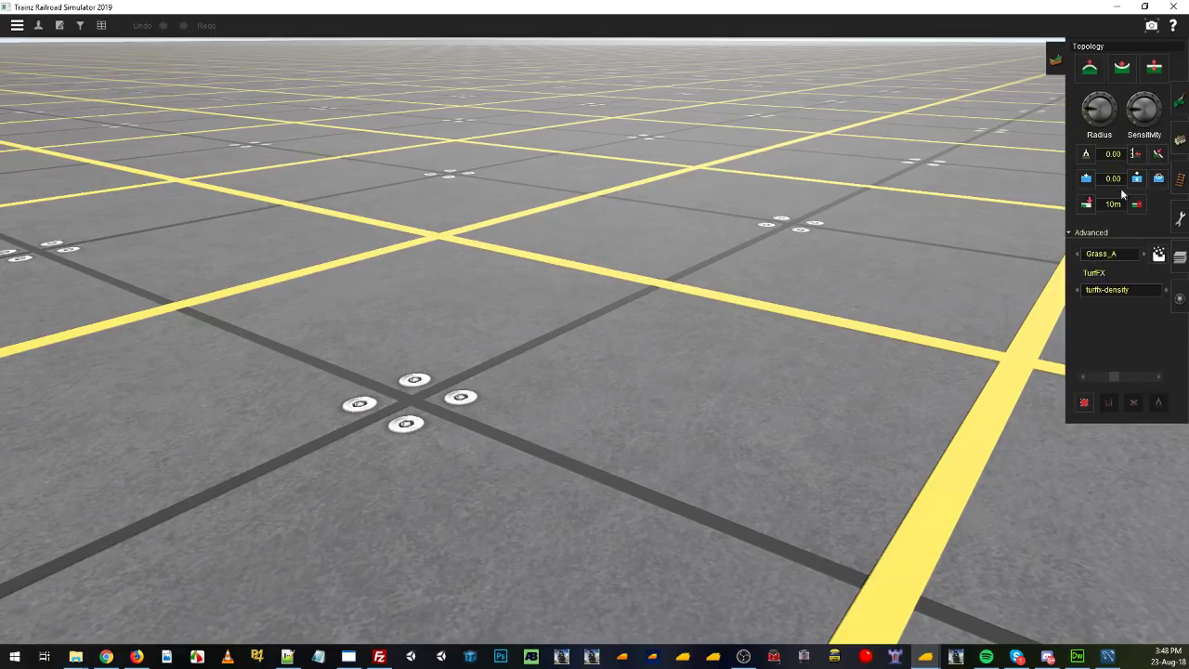
pyautogui.click(1091, 67)
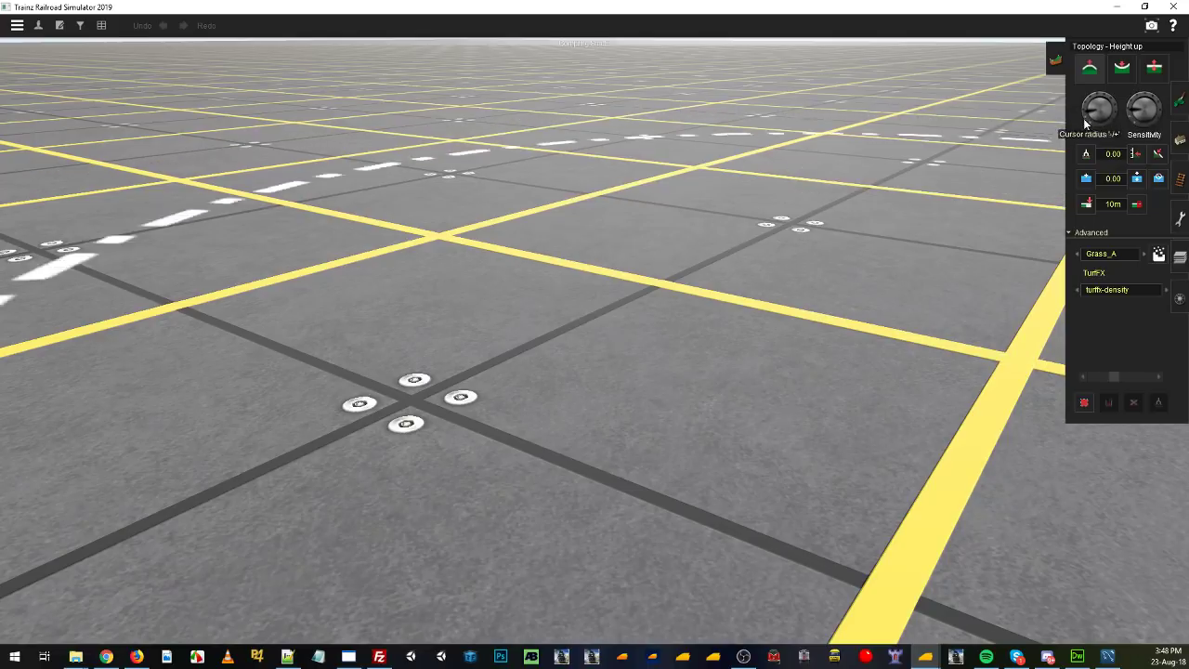
pyautogui.moveTo(1084, 118)
pyautogui.mouseDown()
pyautogui.moveTo(1085, 132)
pyautogui.moveTo(1078, 121)
pyautogui.mouseUp()
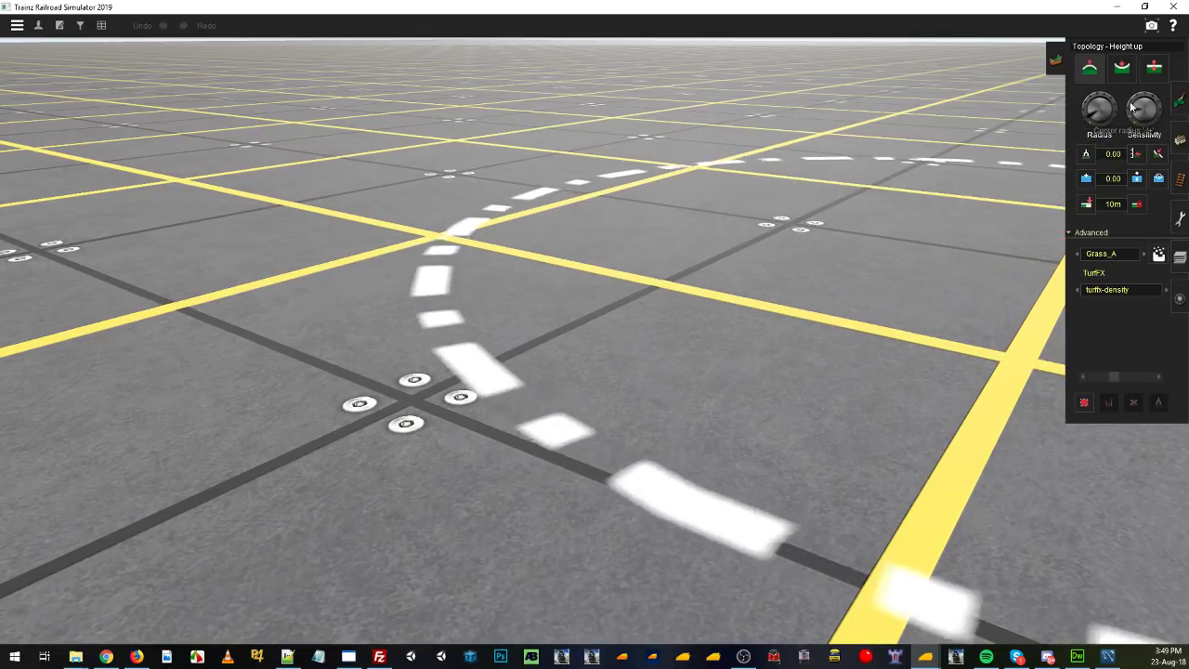
# Raise the brush sensitivity and paint a patch of Grass_A turf on the empty grid, checking the blades up close.
pyautogui.scroll(-10, 581, 378)
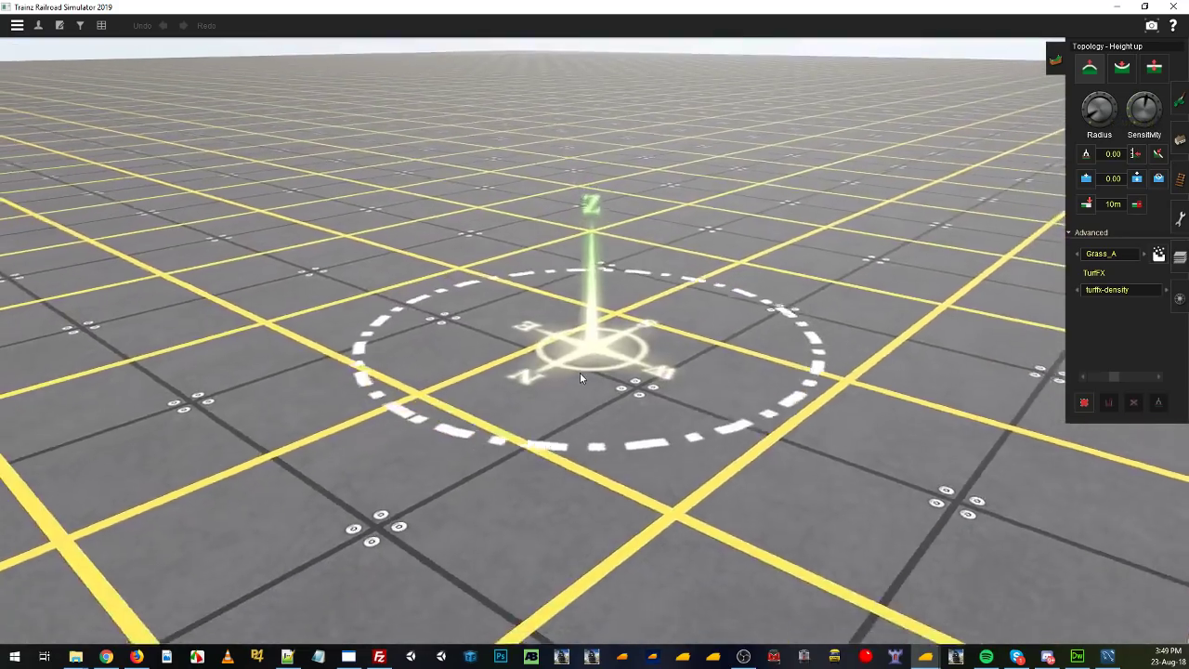
pyautogui.scroll(5, 580, 376)
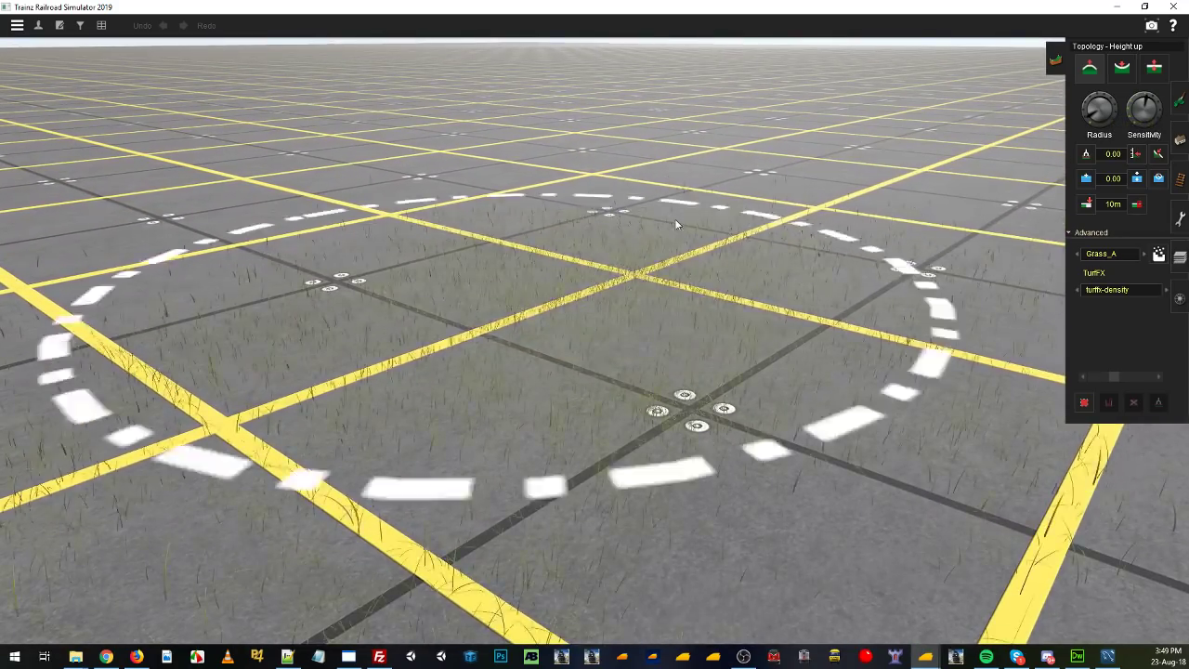
pyautogui.moveTo(706, 237); pyautogui.dragTo(661, 410)
pyautogui.scroll(2, 661, 411)
pyautogui.rightClick(660, 406)
pyautogui.press('Left')
pyautogui.press('Down')
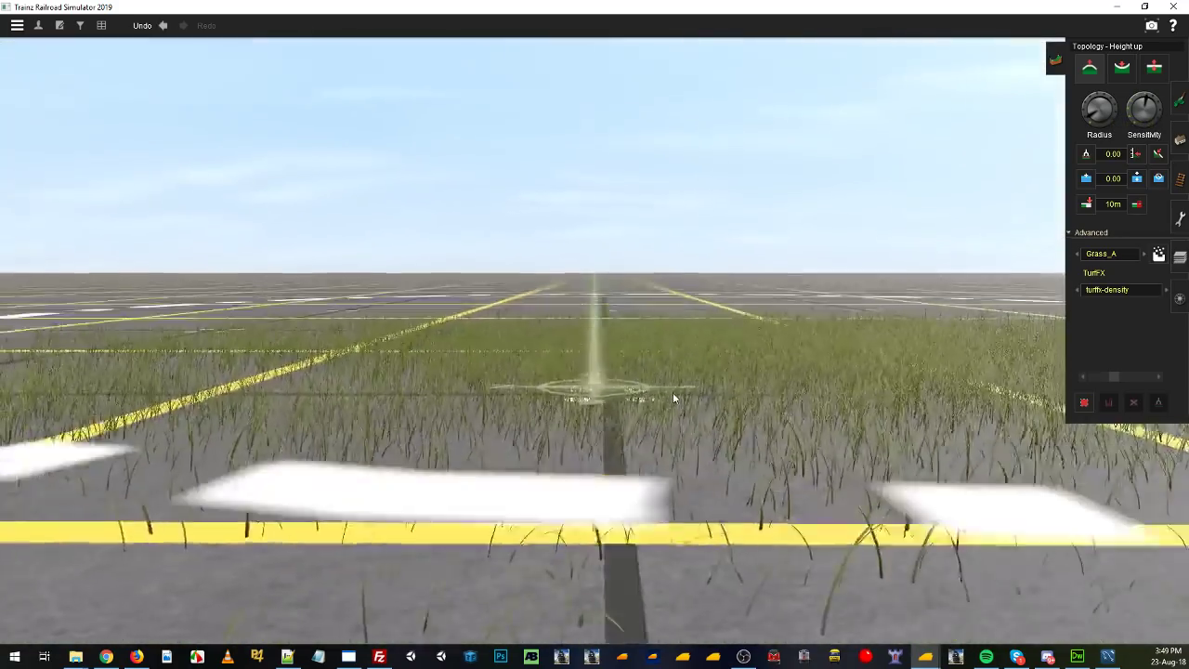
pyautogui.scroll(-6, 665, 335)
pyautogui.scroll(6, 688, 419)
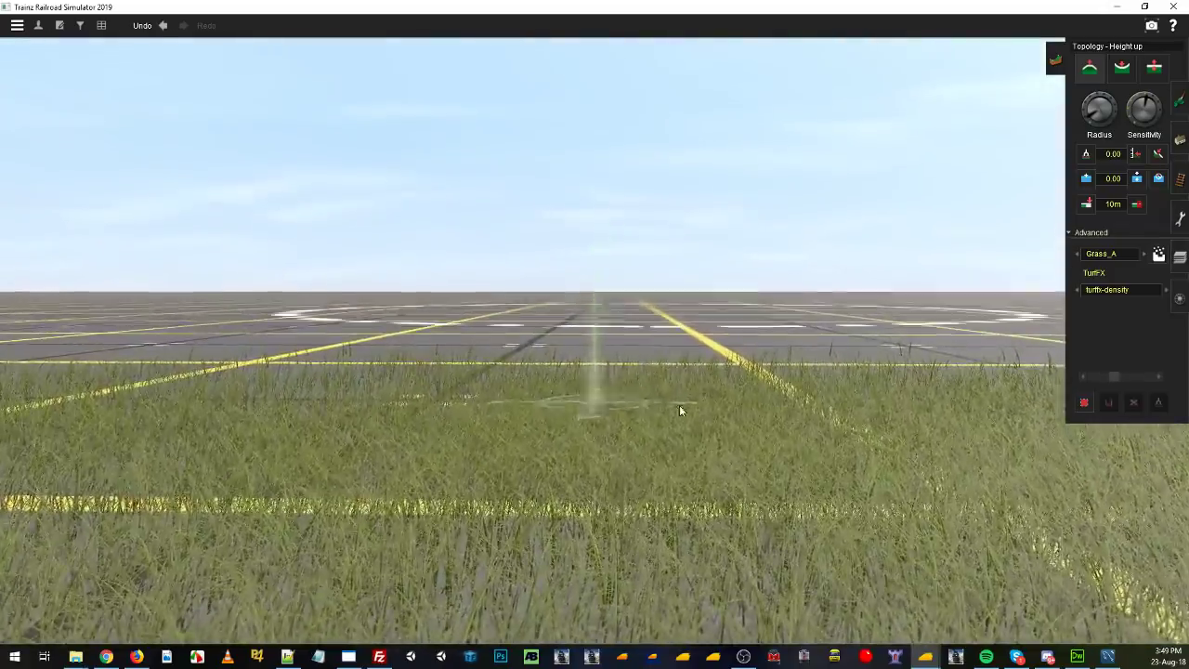
# Enlarge the cursor radius and paint Grass_A turf densely over a much wider area of the ground.
pyautogui.press('Left')
pyautogui.scroll(-3, 597, 403)
pyautogui.press('Up')
pyautogui.press('Left')
pyautogui.moveTo(1089, 116); pyautogui.dragTo(1113, 105)
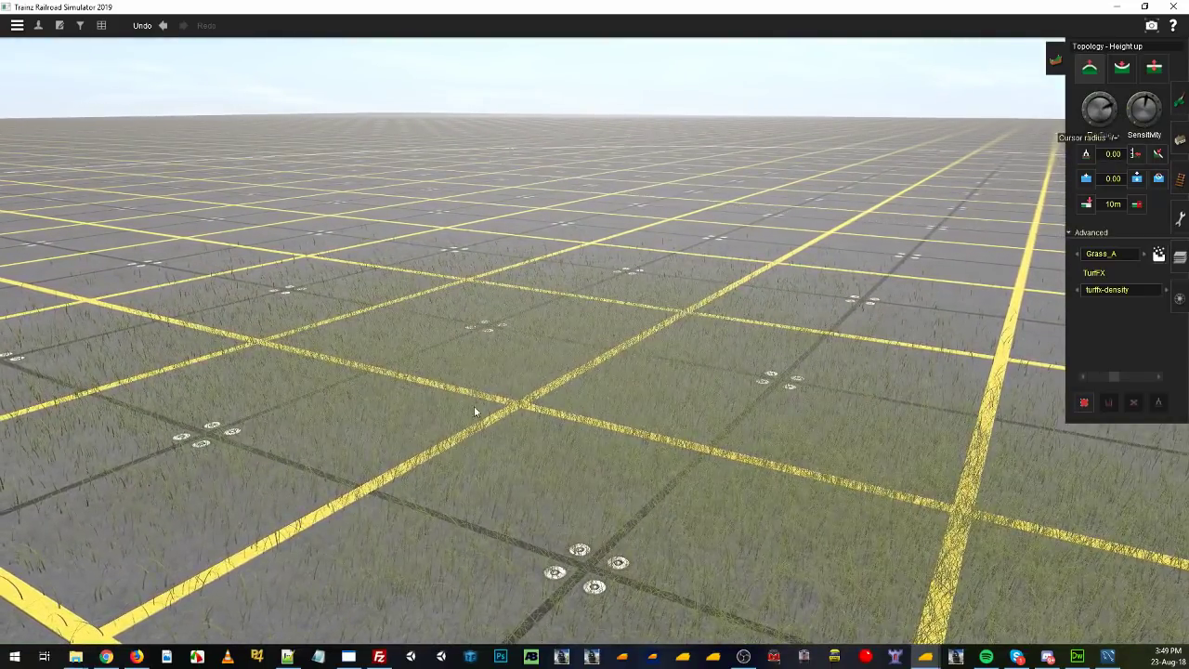
pyautogui.scroll(6, 655, 426)
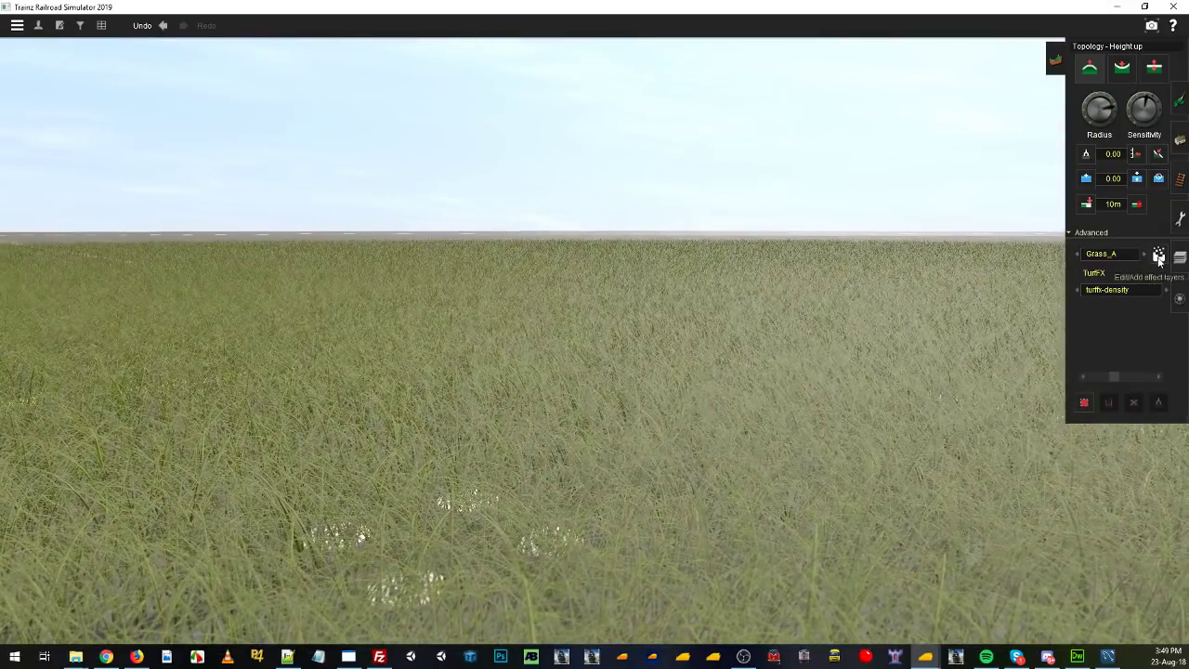
# Set Grass_A's geometry-scale to 1, blade-width to 0.02 and blade-height-noise to 0.25 in the effect layer settings.
pyautogui.click(1159, 255)
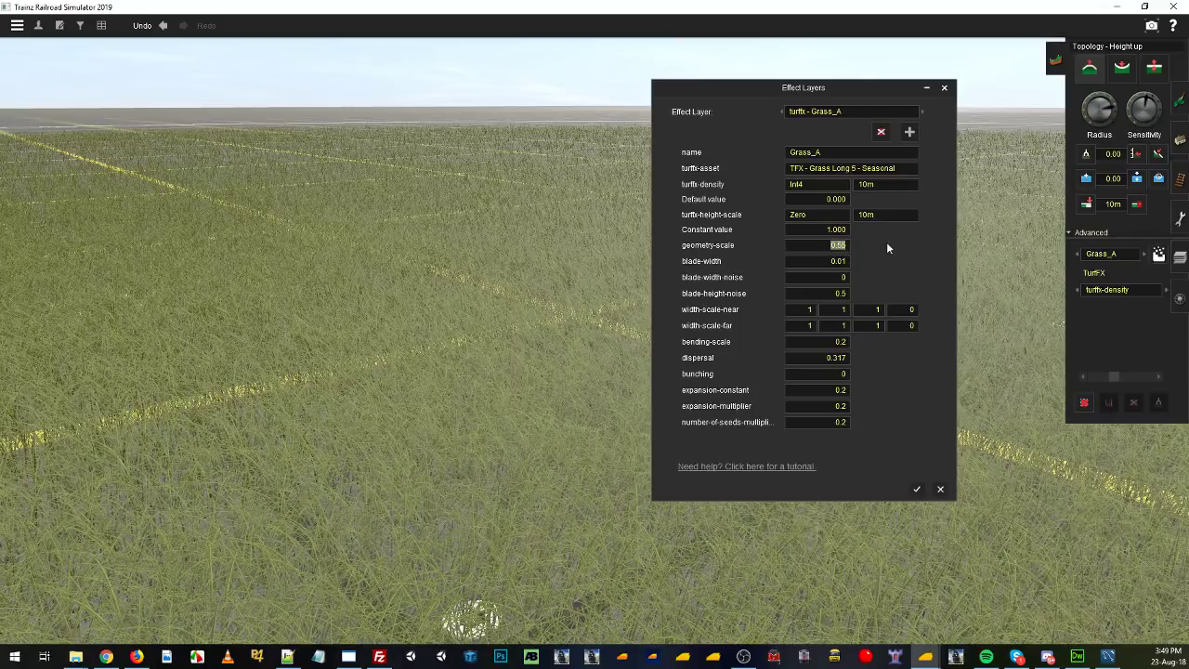
pyautogui.write('1')
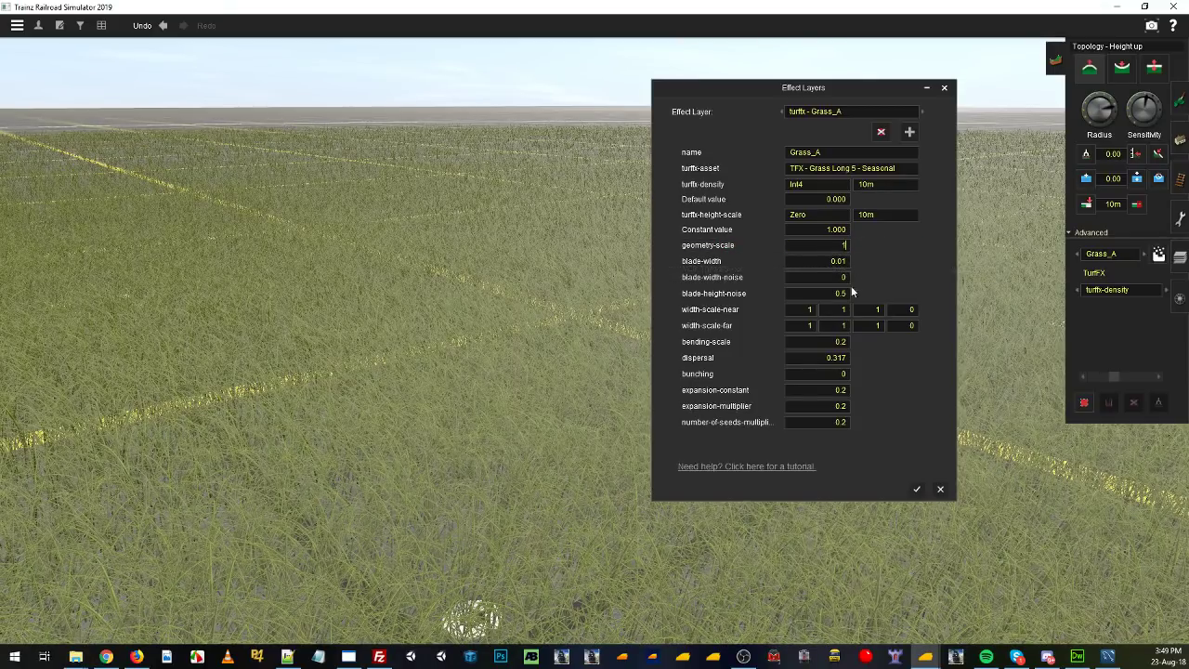
pyautogui.click(845, 262)
pyautogui.write('0.02')
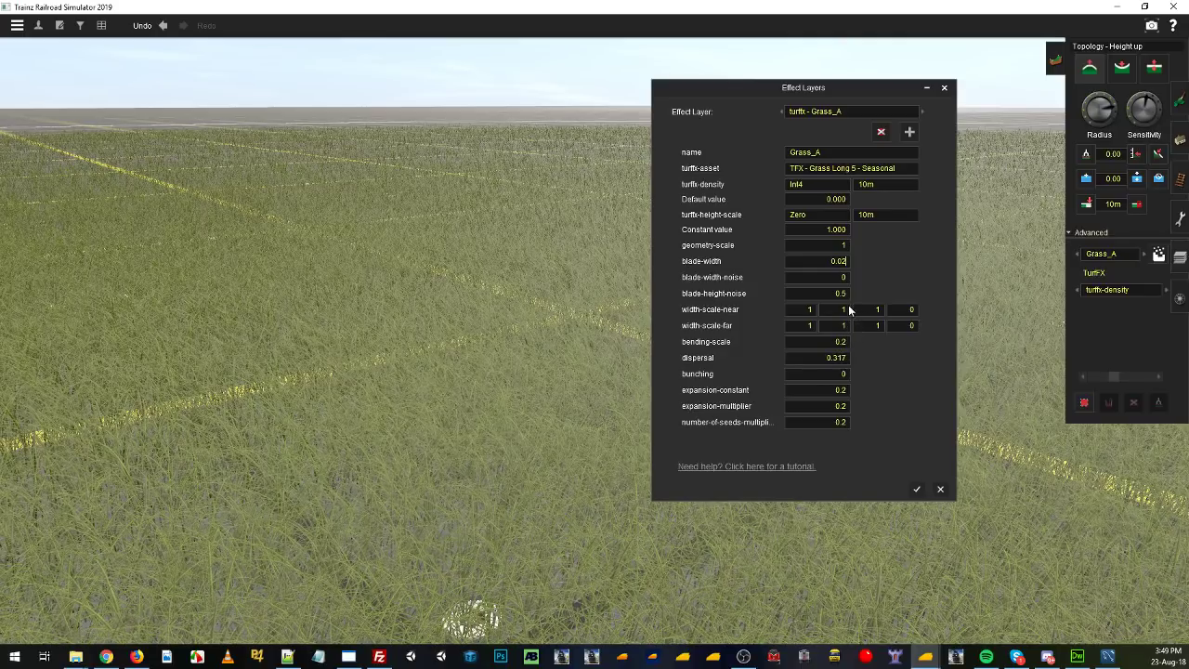
pyautogui.click(841, 293)
pyautogui.write('.25')
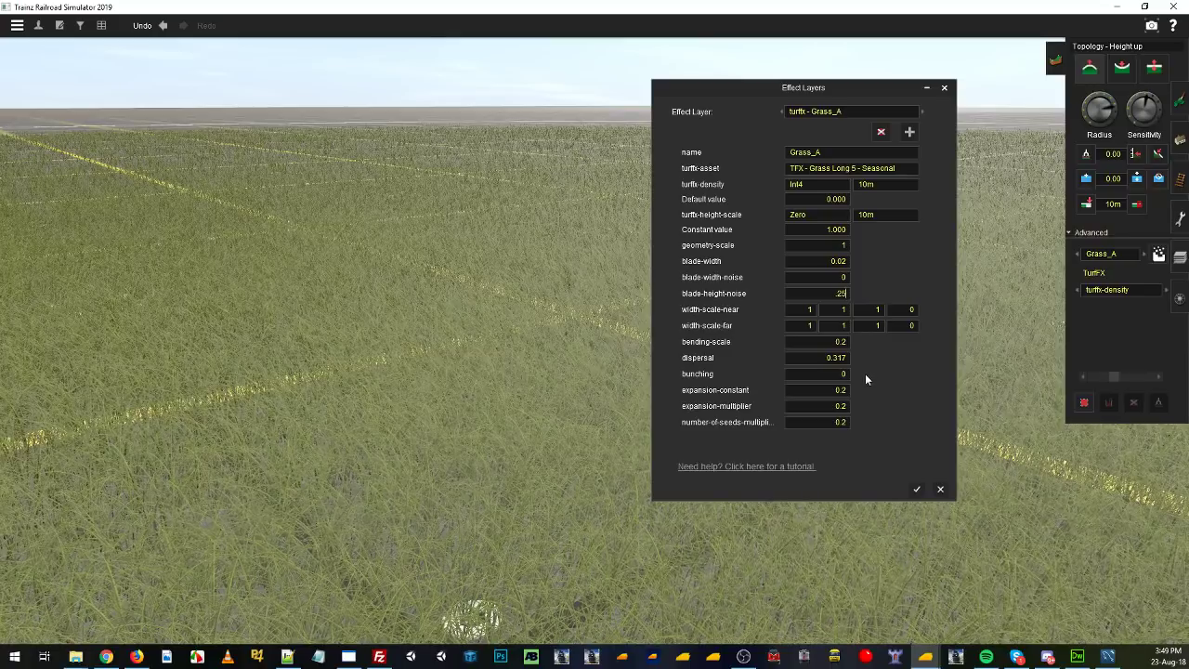
# Set Grass_A's expansion-constant, expansion-multiplier and number-of-seeds multiplier to 0.3 and accept the layer settings.
pyautogui.click(834, 390)
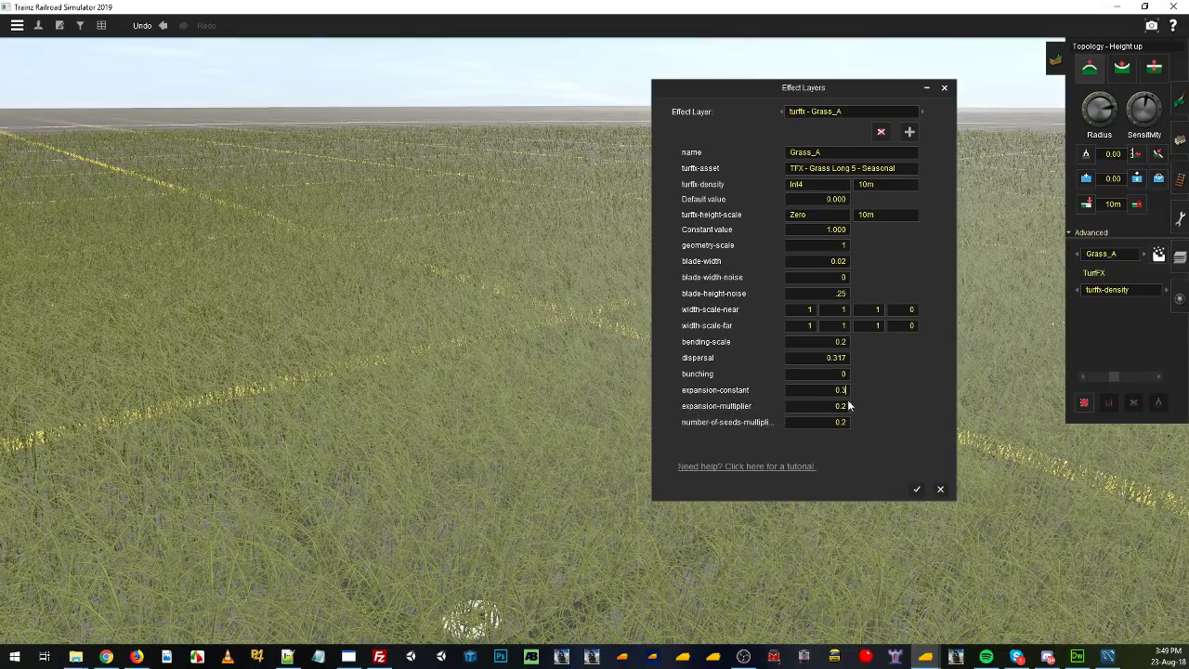
pyautogui.moveTo(832, 405); pyautogui.dragTo(881, 403)
pyautogui.write('0.3')
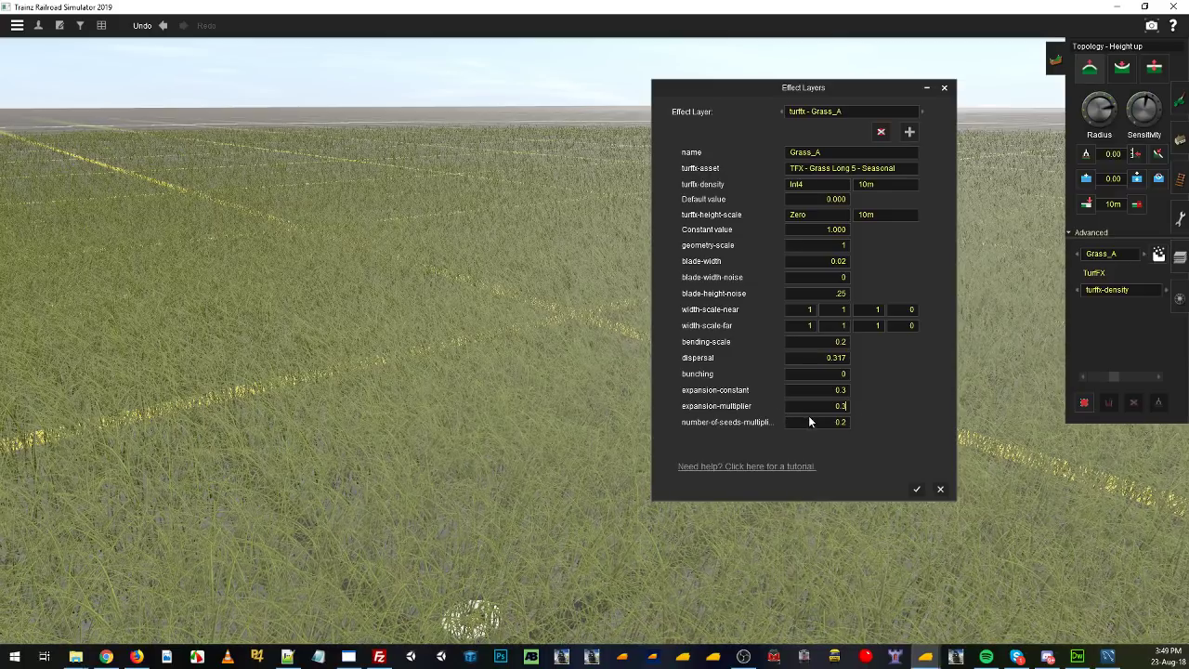
pyautogui.click(816, 423)
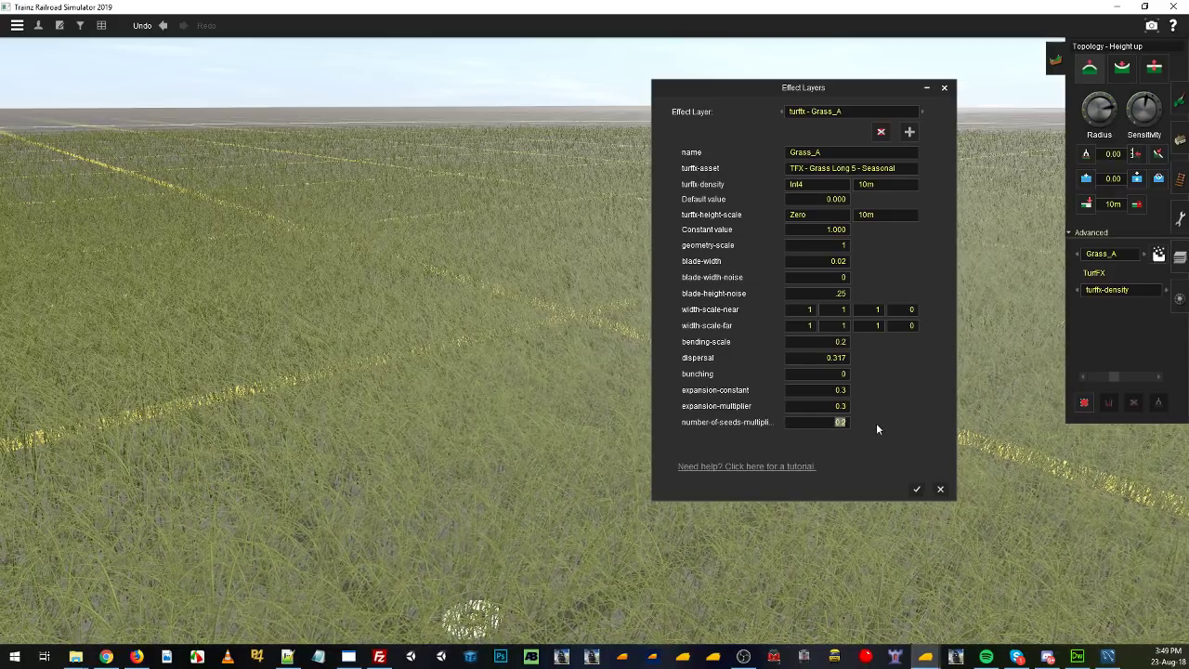
pyautogui.click(916, 489)
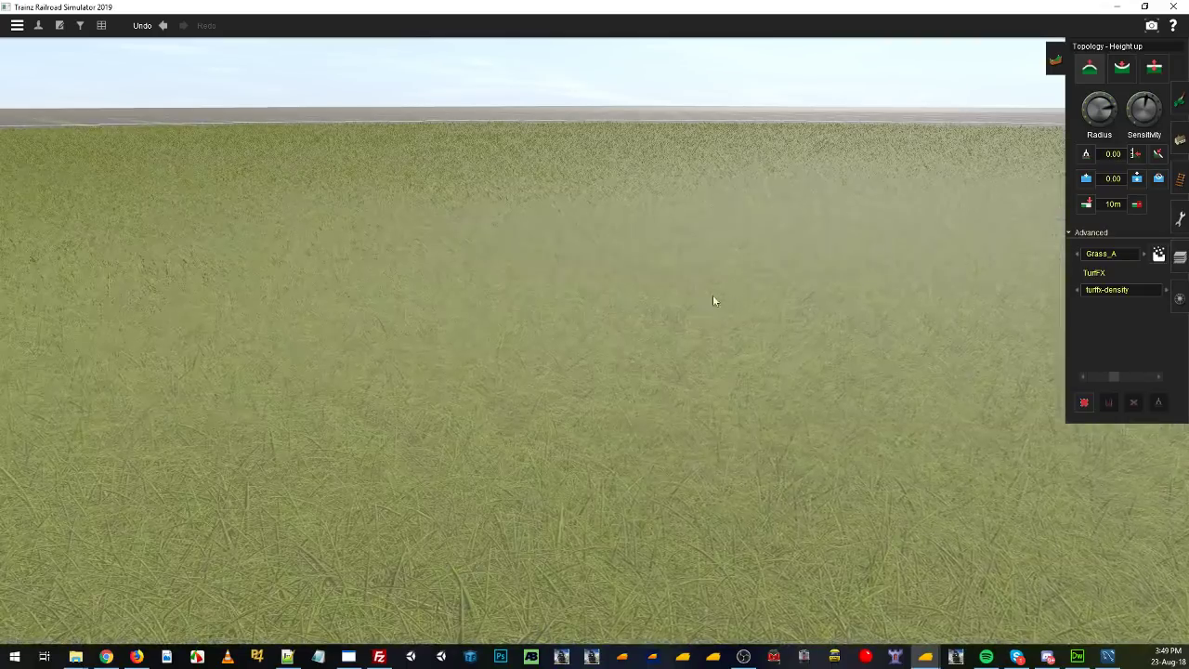
# Check the turf's density from above, set Grass_A's number-of-seeds multiplier to 0.2 and accept.
pyautogui.rightClick(693, 320)
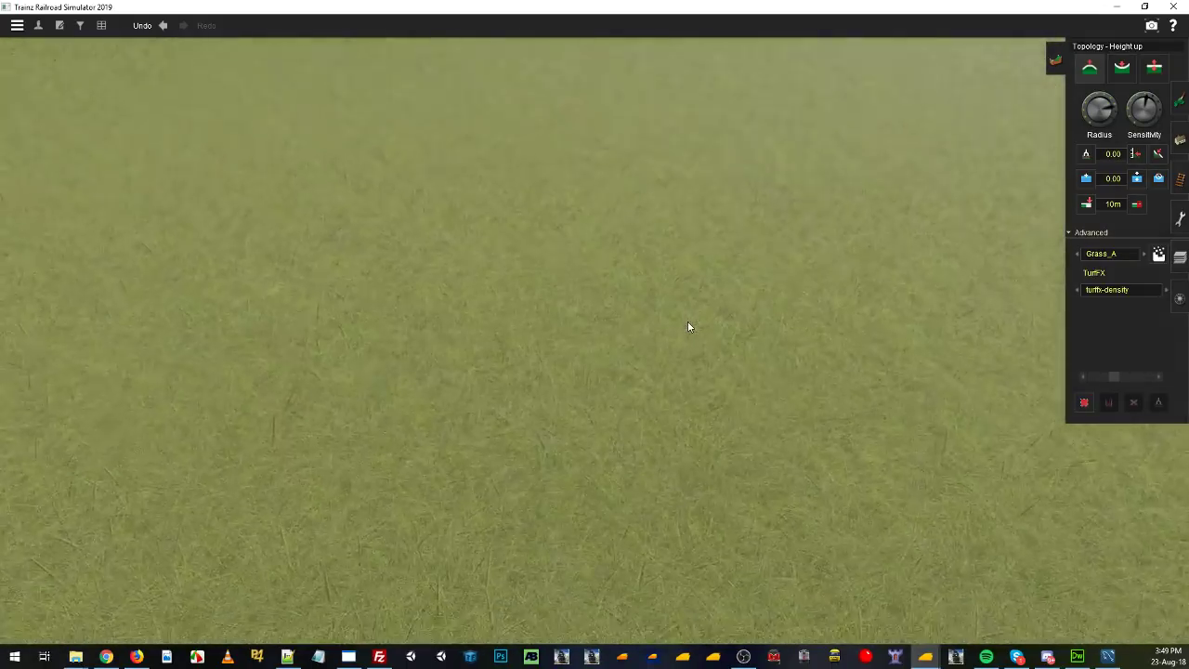
pyautogui.scroll(-4, 687, 324)
pyautogui.moveTo(549, 327); pyautogui.dragTo(564, 276, button='right')
pyautogui.press('Down')
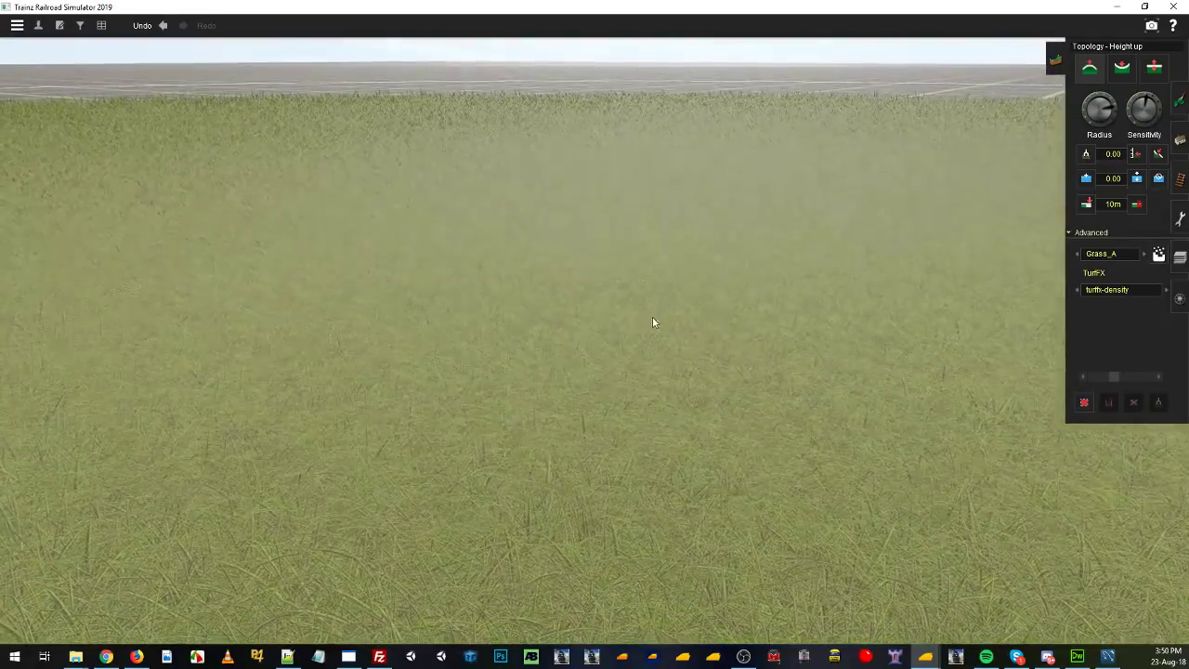
pyautogui.click(1159, 253)
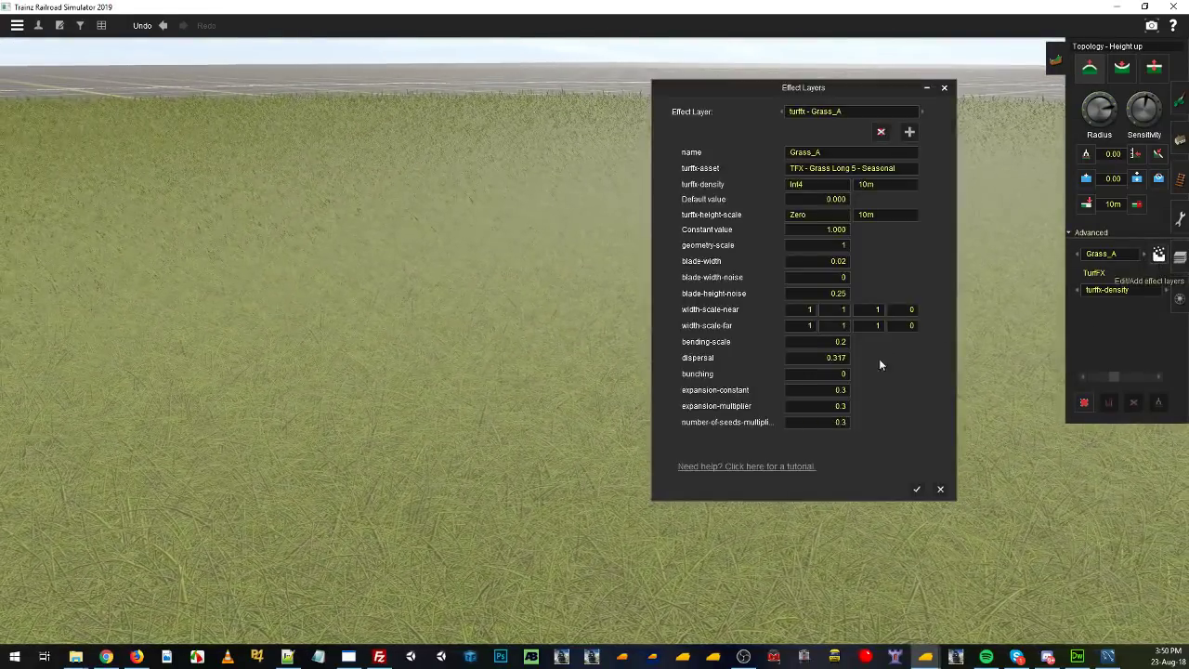
pyautogui.click(860, 426)
pyautogui.press('BackSpace')
pyautogui.write('2')
pyautogui.click(918, 489)
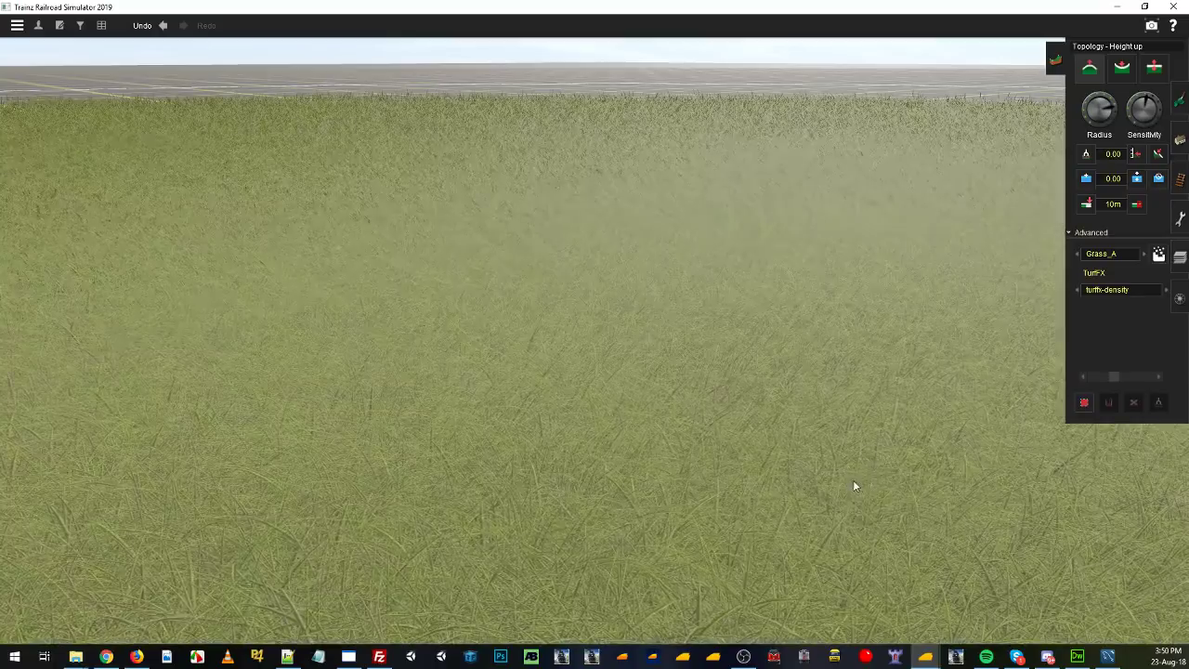
# Set Grass_A's expansion-multiplier to 0.2 in the effect layer settings and accept.
pyautogui.press('Up')
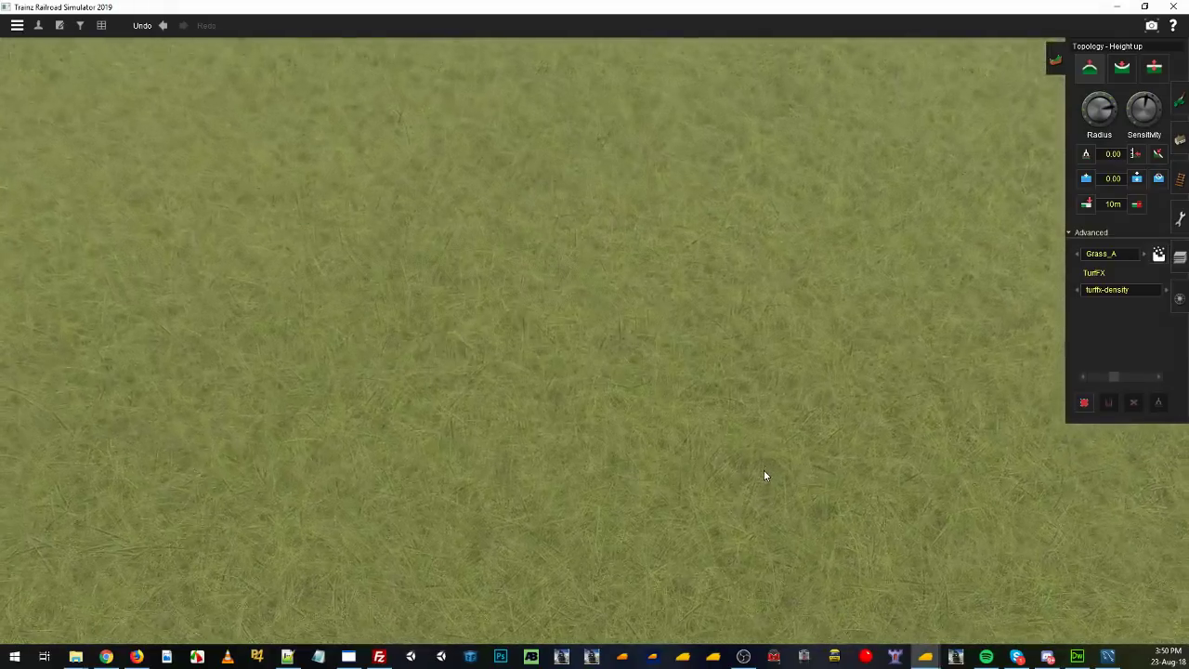
pyautogui.press('Down')
pyautogui.click(1159, 255)
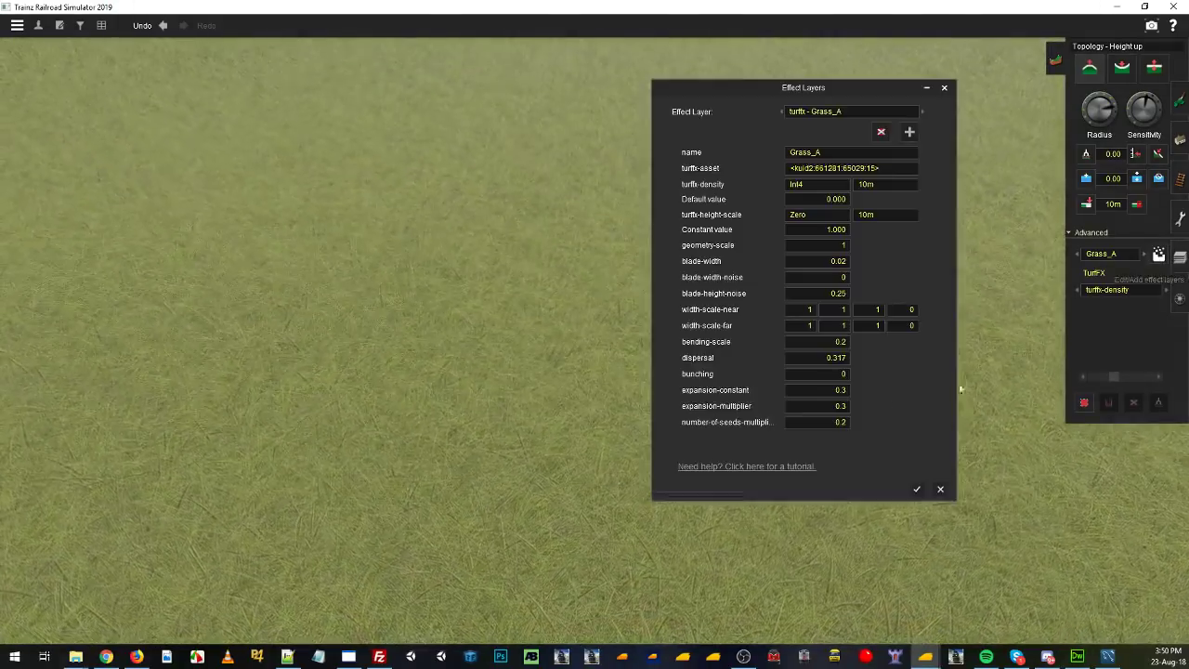
pyautogui.click(821, 407)
pyautogui.click(917, 488)
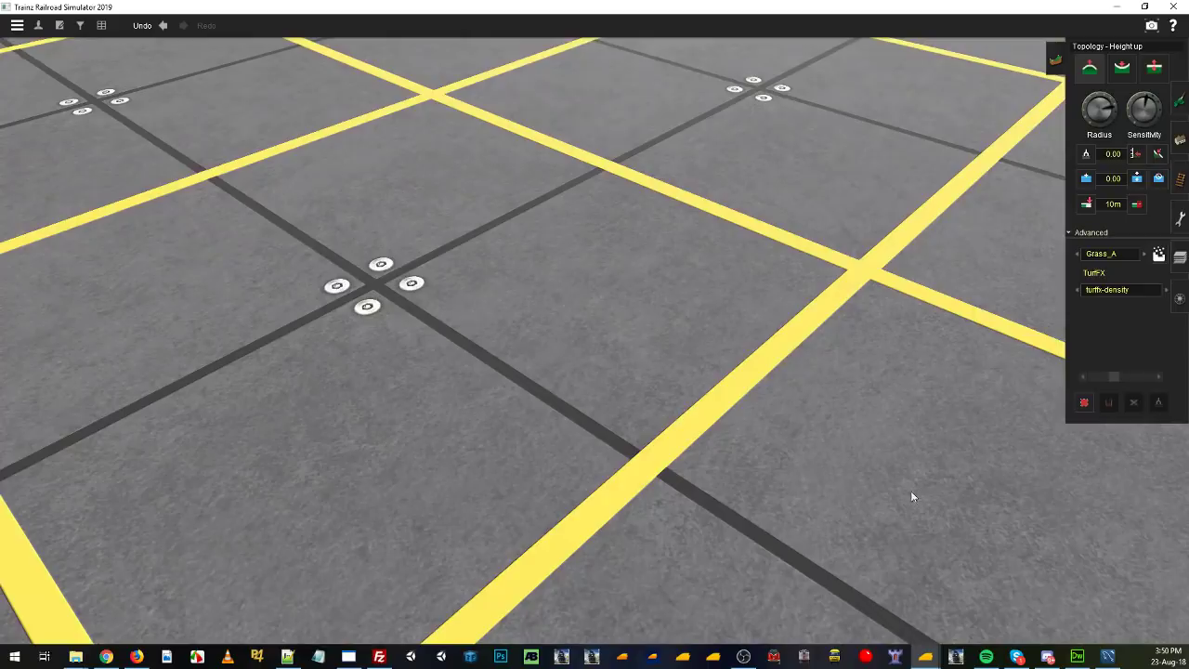
# Switch Grass_A's turffx-asset to TFX - Grass 4 - Seasonal and accept the layer settings.
pyautogui.rightClick(670, 464)
pyautogui.press('Down')
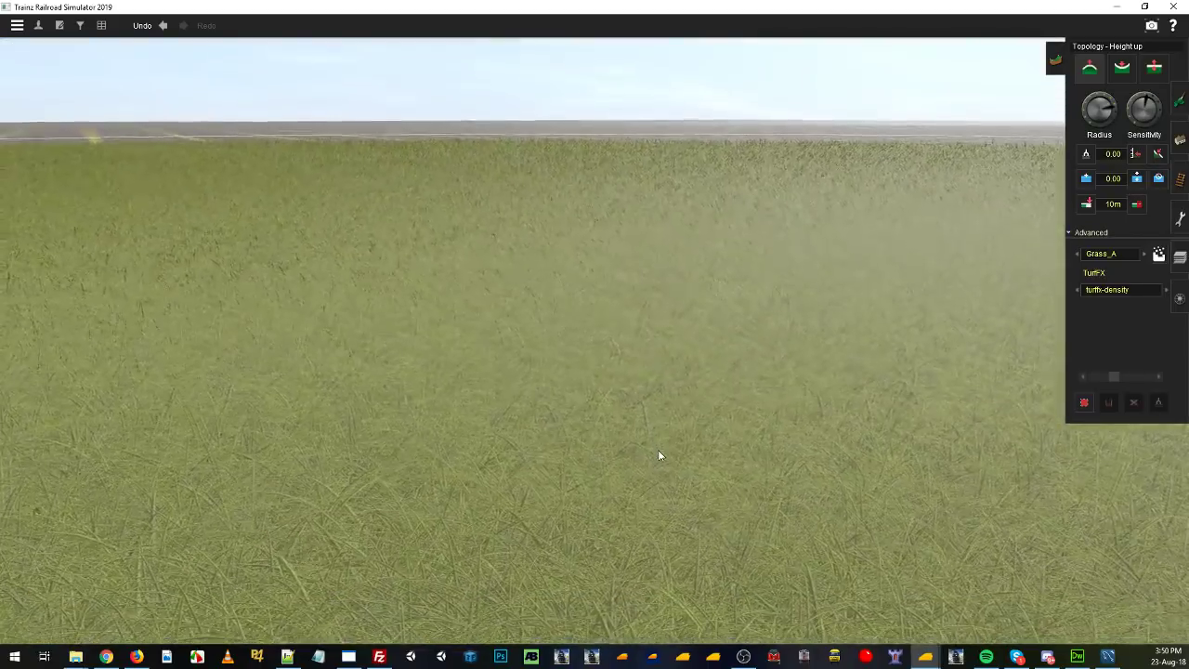
pyautogui.scroll(5, 658, 456)
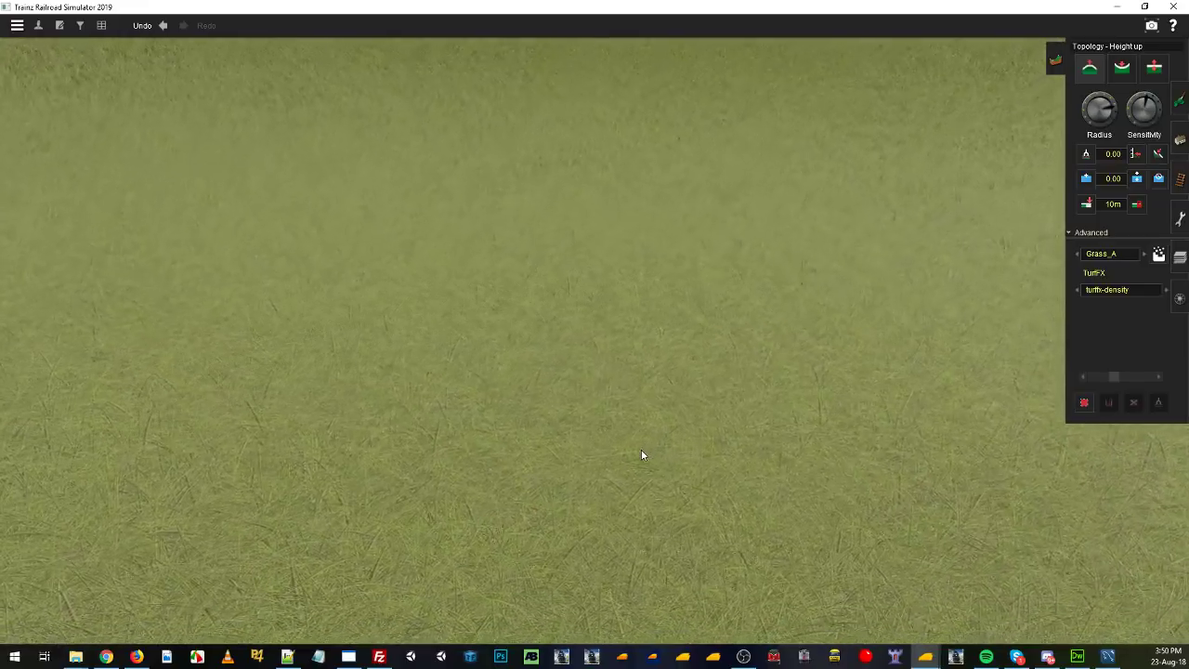
pyautogui.scroll(-3, 641, 456)
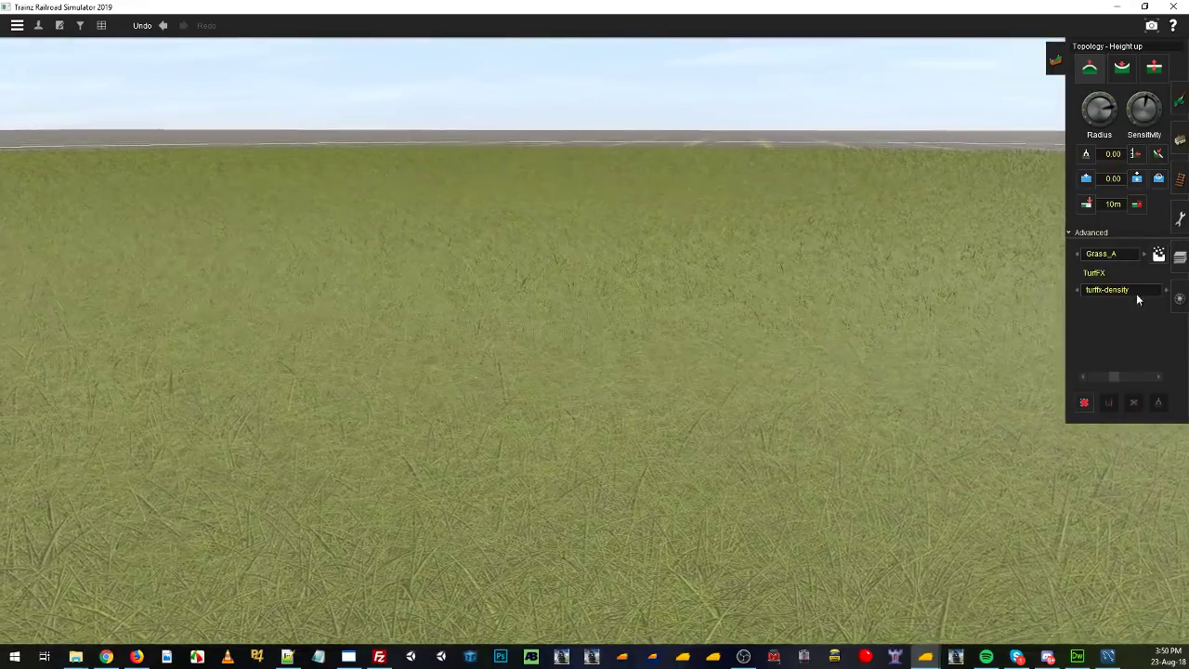
pyautogui.click(1158, 257)
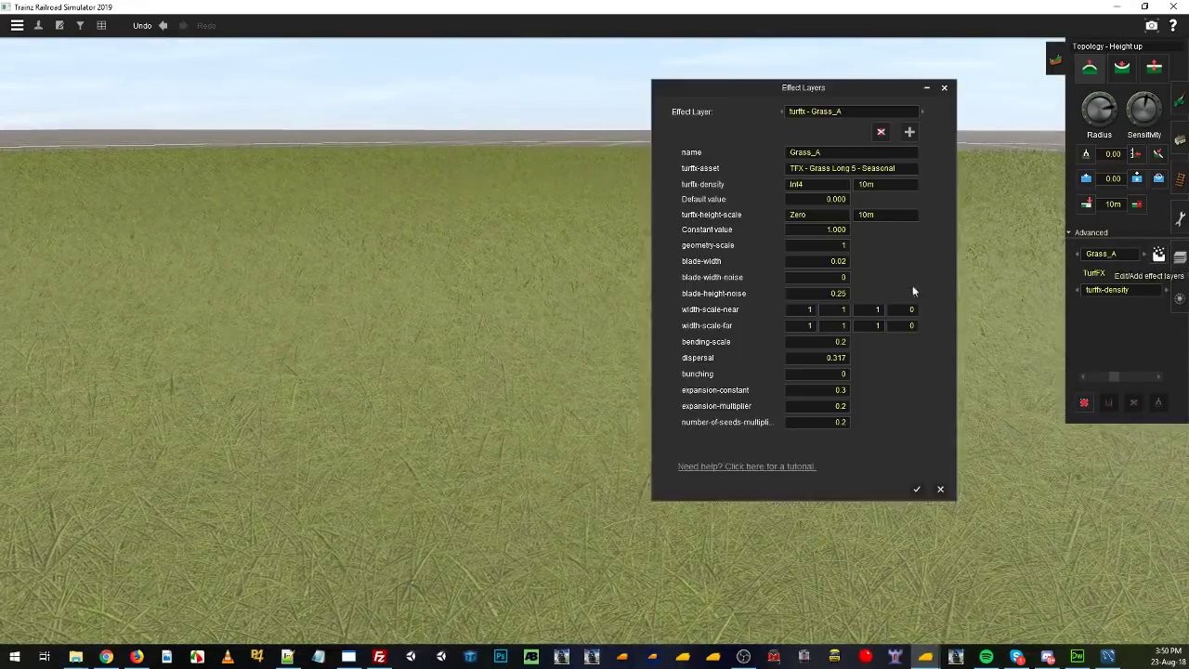
pyautogui.click(854, 169)
pyautogui.click(875, 225)
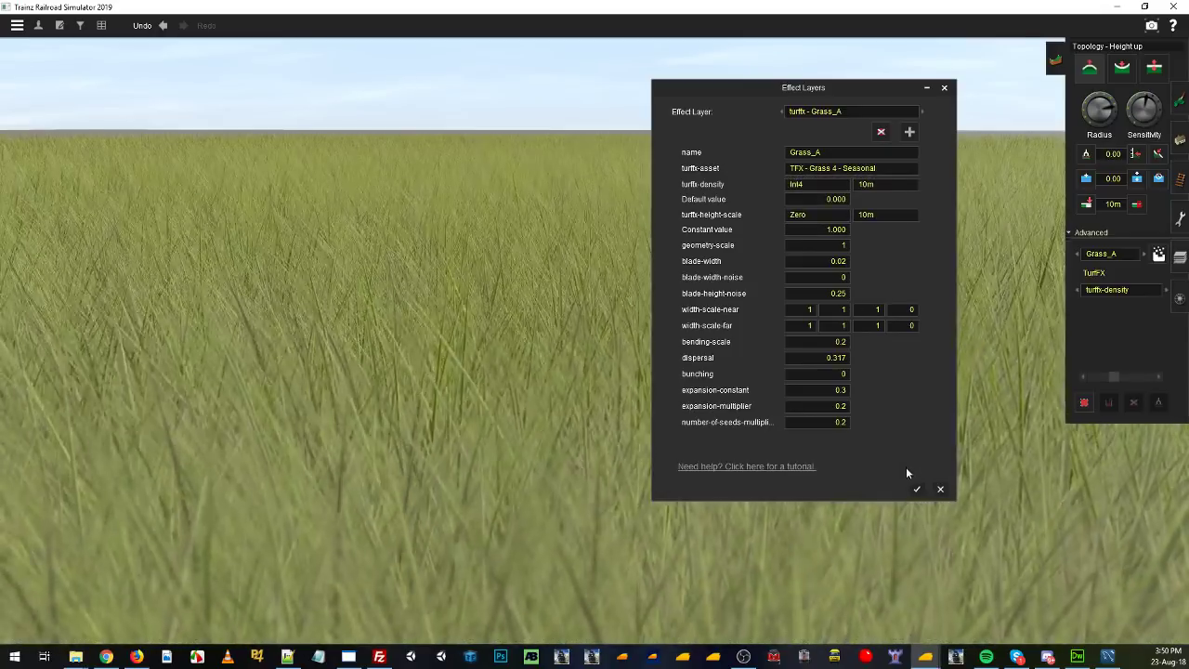
pyautogui.click(917, 489)
# Examine the Grass 4 turf from above, at ground level and up close among the blades.
pyautogui.moveTo(618, 405); pyautogui.dragTo(615, 382, button='right')
pyautogui.moveTo(418, 302); pyautogui.dragTo(682, 283, button='right')
pyautogui.scroll(-5, 686, 284)
pyautogui.press('Down')
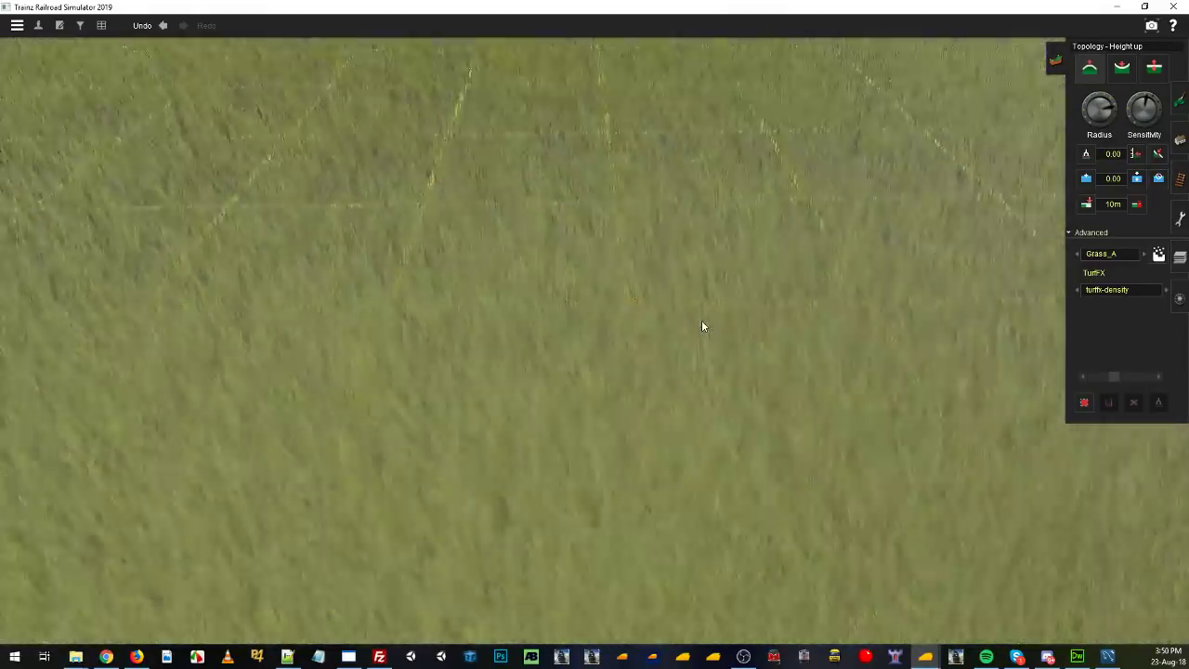
pyautogui.scroll(5, 701, 327)
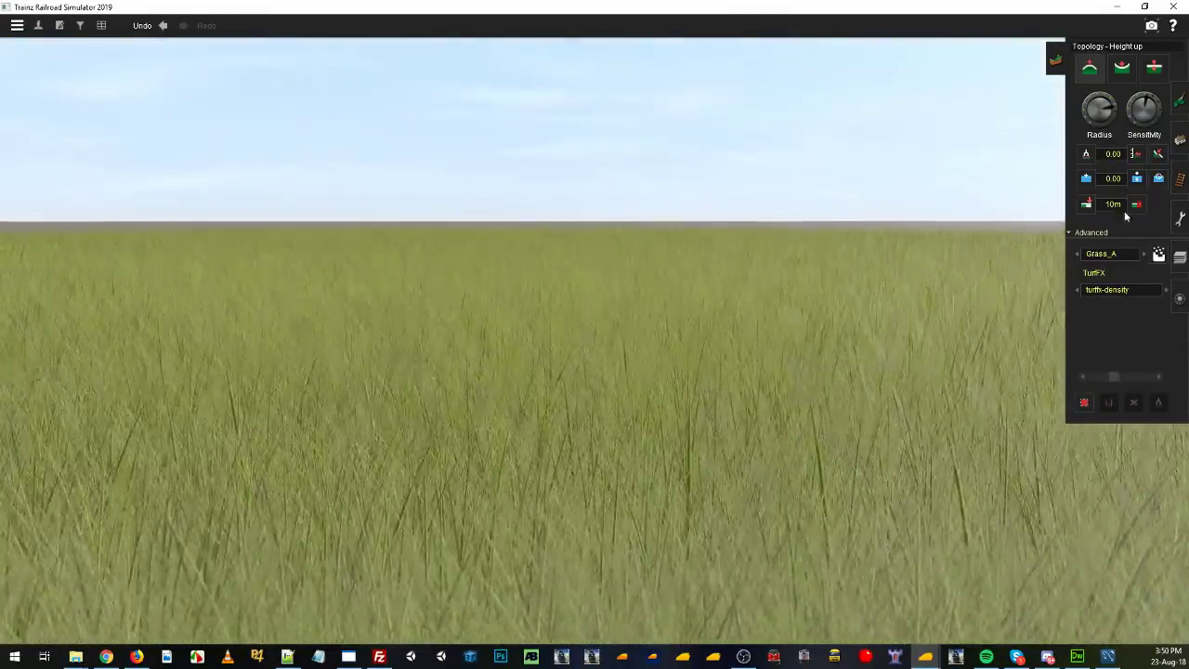
pyautogui.scroll(-2, 875, 346)
pyautogui.scroll(5, 870, 348)
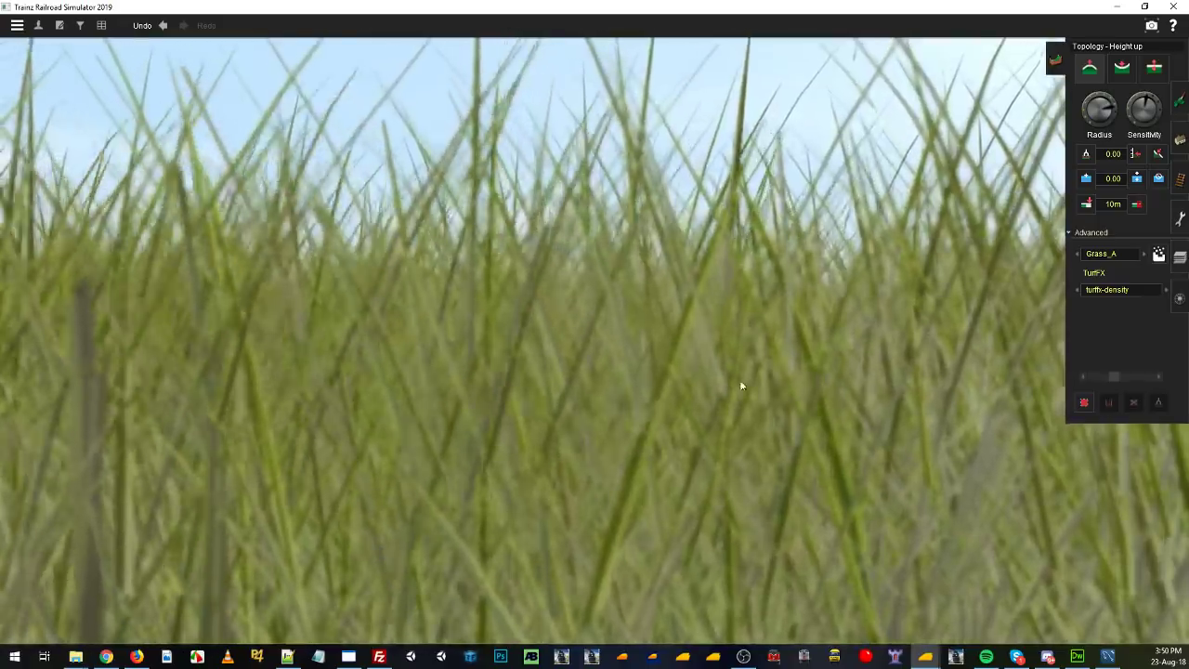
pyautogui.scroll(-5, 705, 402)
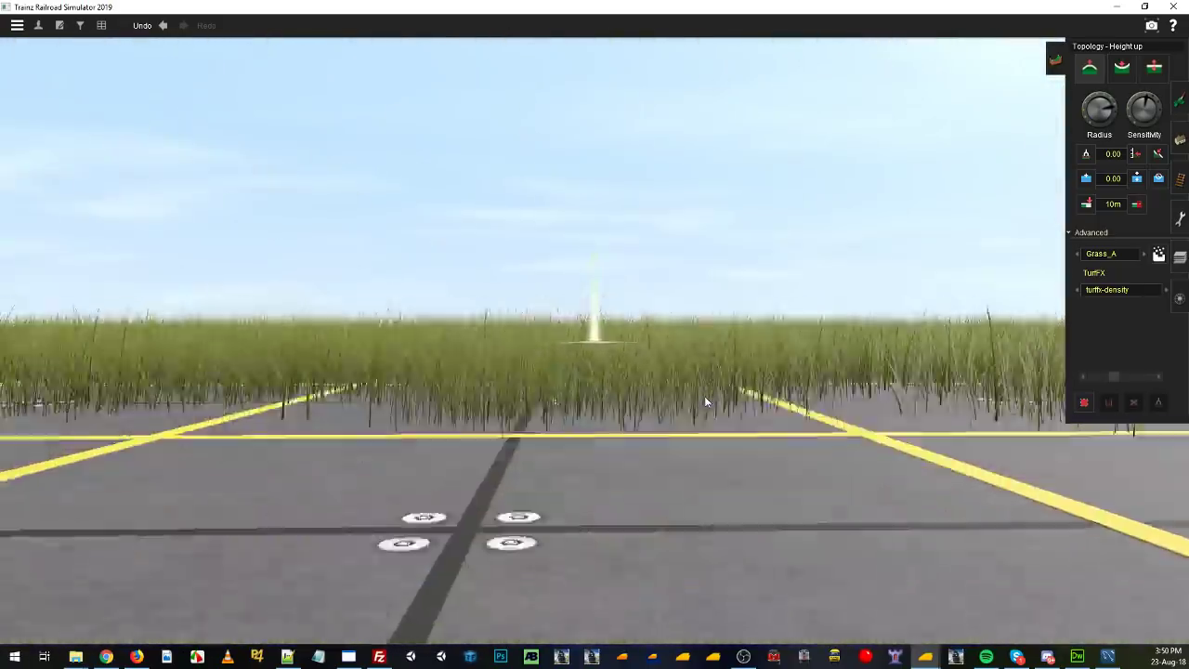
pyautogui.scroll(4, 704, 395)
pyautogui.press('Up')
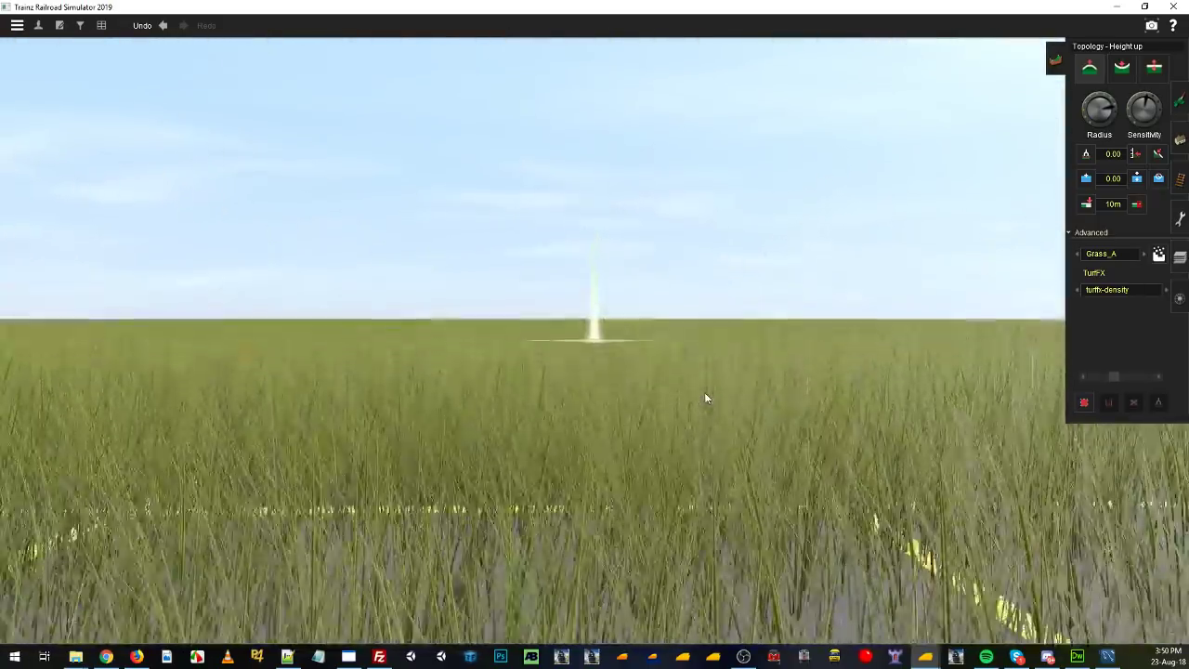
pyautogui.press('Up')
# Reduce the cursor radius at the turf's edge and extend Grass_A turf onto the neighbouring bare grid.
pyautogui.rightClick(648, 356)
pyautogui.scroll(3, 656, 349)
pyautogui.rightClick(755, 159)
pyautogui.moveTo(1109, 111); pyautogui.dragTo(1085, 102)
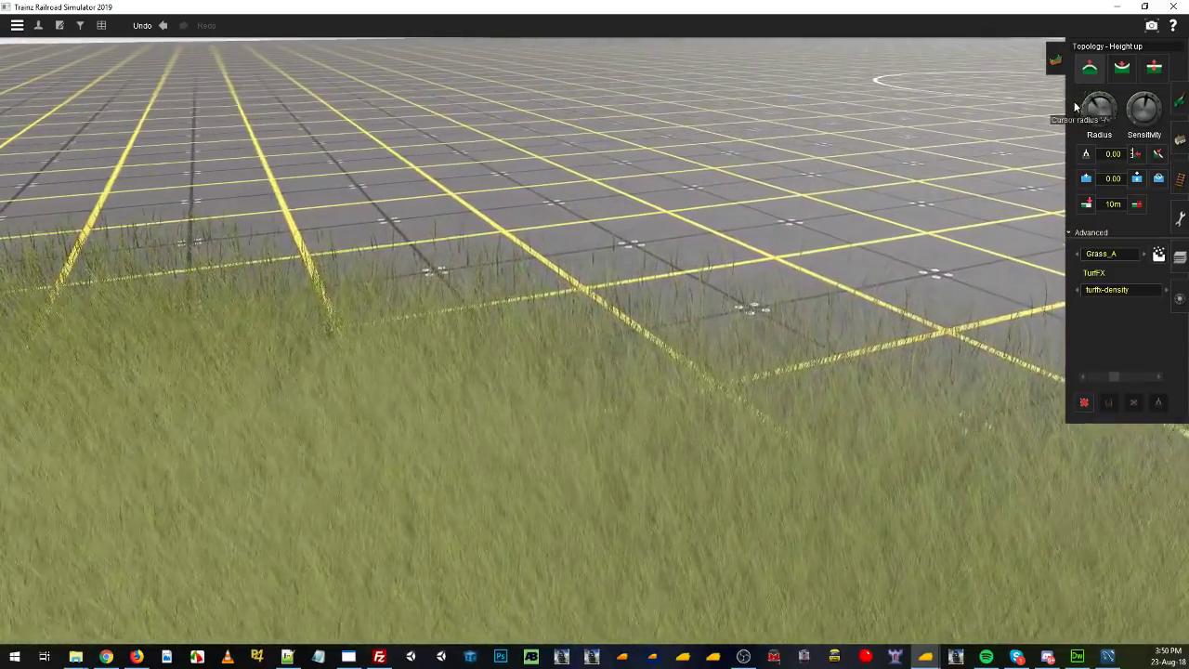
pyautogui.press('Left')
pyautogui.rightClick(696, 194)
pyautogui.scroll(-4, 746, 290)
pyautogui.scroll(4, 621, 239)
pyautogui.scroll(-4, 759, 430)
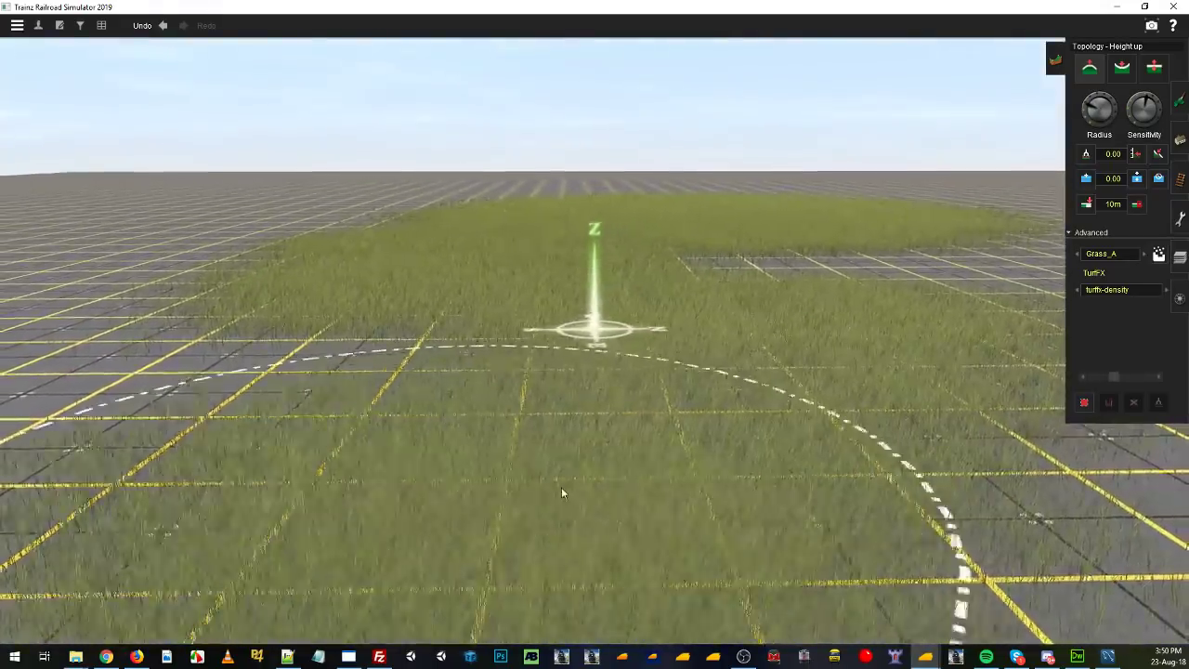
pyautogui.scroll(2, 544, 337)
pyautogui.scroll(-2, 545, 336)
pyautogui.moveTo(689, 443)
pyautogui.mouseDown()
pyautogui.moveTo(471, 362)
pyautogui.moveTo(830, 280)
pyautogui.moveTo(866, 347)
pyautogui.mouseUp()
# Paint Grass_A turf across the open grid beside the existing grass to widen the covered area.
pyautogui.rightClick(838, 298)
pyautogui.press('Right')
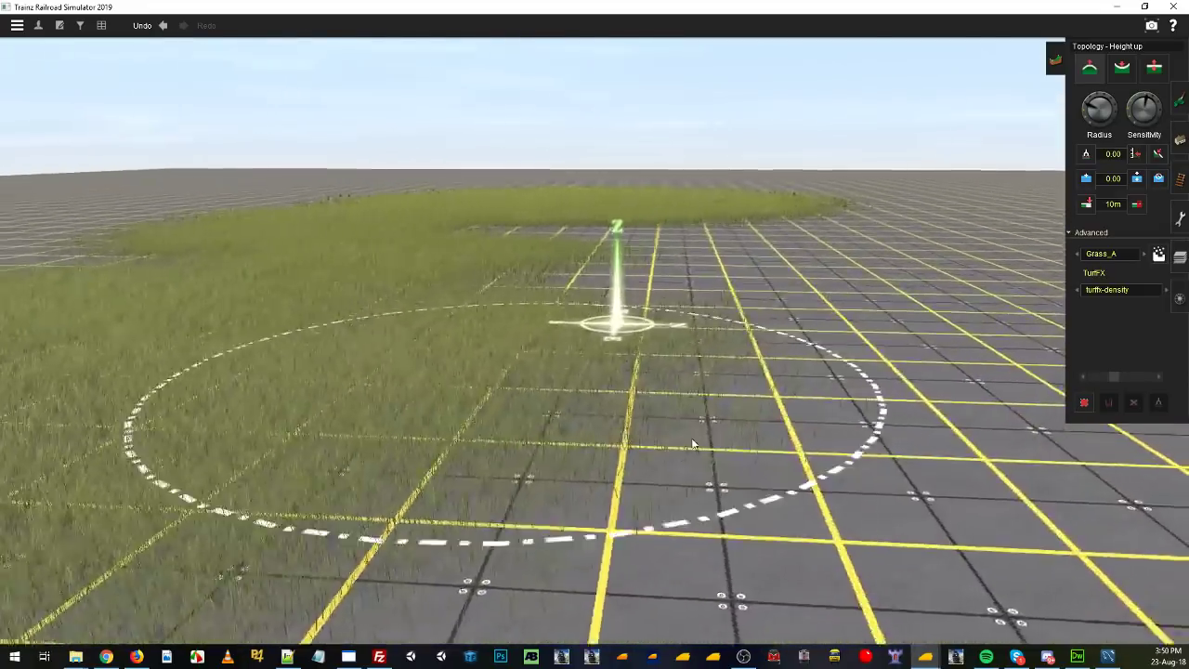
pyautogui.moveTo(975, 231)
pyautogui.mouseDown()
pyautogui.moveTo(831, 223)
pyautogui.moveTo(790, 242)
pyautogui.moveTo(479, 276)
pyautogui.moveTo(632, 276)
pyautogui.moveTo(716, 203)
pyautogui.moveTo(702, 253)
pyautogui.moveTo(744, 124)
pyautogui.mouseUp()
pyautogui.rightClick(862, 213)
pyautogui.rightClick(357, 343)
pyautogui.press('Up')
pyautogui.rightClick(744, 125)
pyautogui.press('Down')
pyautogui.moveTo(683, 413)
pyautogui.mouseDown()
pyautogui.moveTo(631, 198)
pyautogui.moveTo(845, 160)
pyautogui.moveTo(560, 167)
pyautogui.moveTo(437, 265)
pyautogui.moveTo(600, 175)
pyautogui.mouseUp()
pyautogui.rightClick(781, 163)
pyautogui.press('Left')
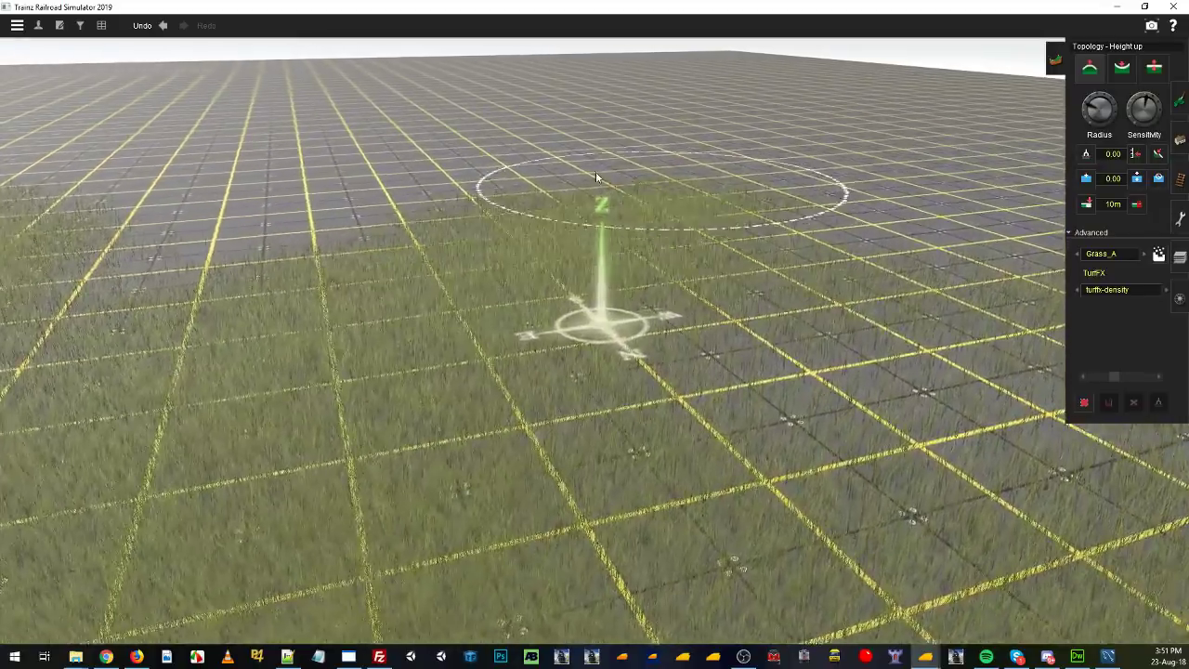
# Brush more Grass_A turf over the sparse patches and remaining gaps to thicken the field.
pyautogui.moveTo(577, 174)
pyautogui.mouseDown()
pyautogui.moveTo(787, 412)
pyautogui.moveTo(657, 407)
pyautogui.mouseUp()
pyautogui.moveTo(658, 407)
pyautogui.mouseDown(button='right')
pyautogui.moveTo(687, 214)
pyautogui.moveTo(556, 296)
pyautogui.moveTo(749, 390)
pyautogui.mouseUp(button='right')
pyautogui.moveTo(688, 233)
pyautogui.mouseDown()
pyautogui.moveTo(433, 176)
pyautogui.moveTo(332, 253)
pyautogui.mouseUp()
pyautogui.moveTo(332, 253)
pyautogui.mouseDown(button='right')
pyautogui.moveTo(282, 272)
pyautogui.moveTo(481, 377)
pyautogui.moveTo(473, 371)
pyautogui.moveTo(883, 256)
pyautogui.moveTo(481, 403)
pyautogui.moveTo(566, 370)
pyautogui.moveTo(683, 387)
pyautogui.mouseUp(button='right')
pyautogui.rightClick(465, 317)
pyautogui.rightClick(496, 279)
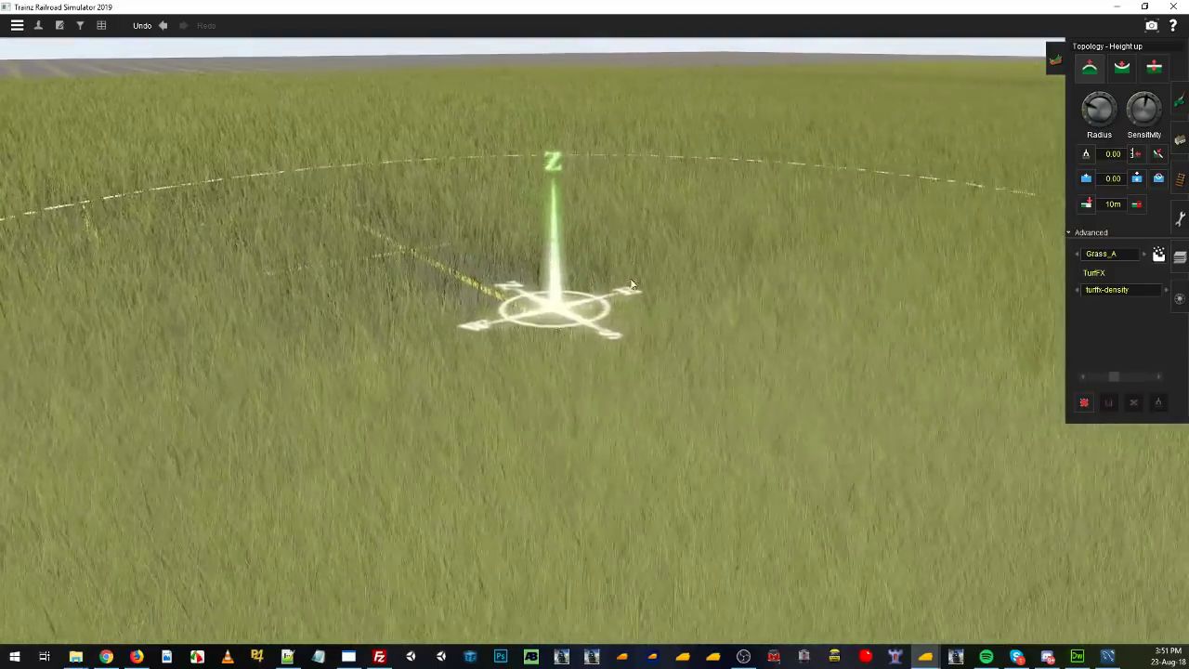
pyautogui.moveTo(646, 291); pyautogui.dragTo(596, 304, button='right')
pyautogui.rightClick(748, 116)
pyautogui.rightClick(582, 195)
pyautogui.rightClick(567, 390)
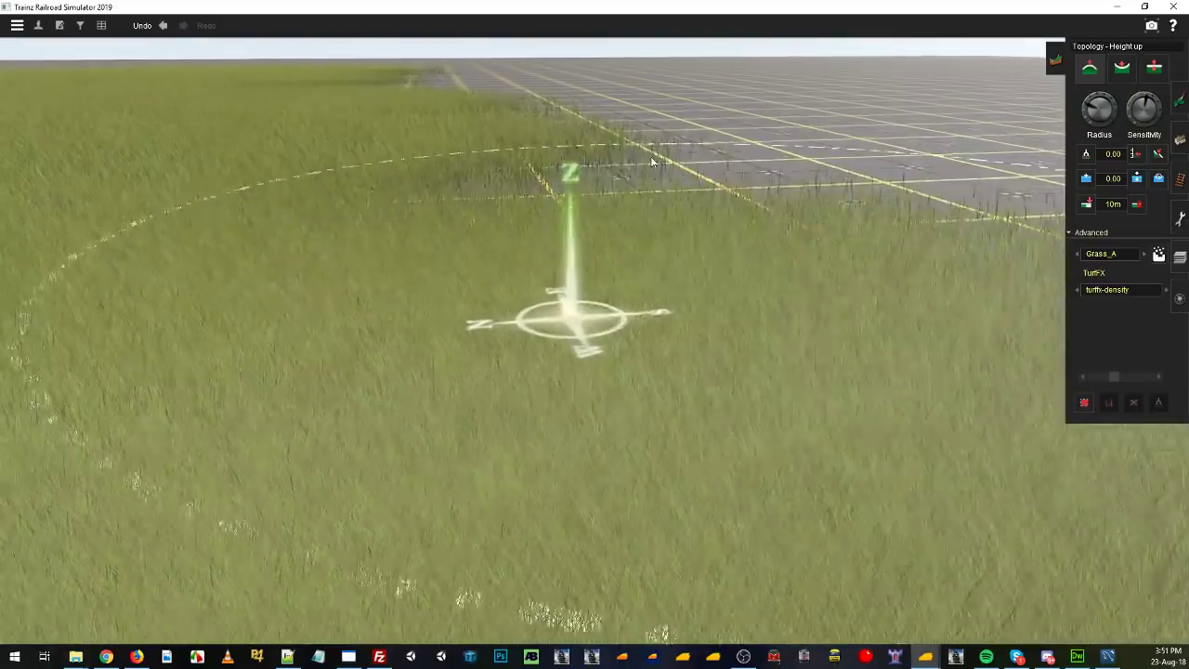